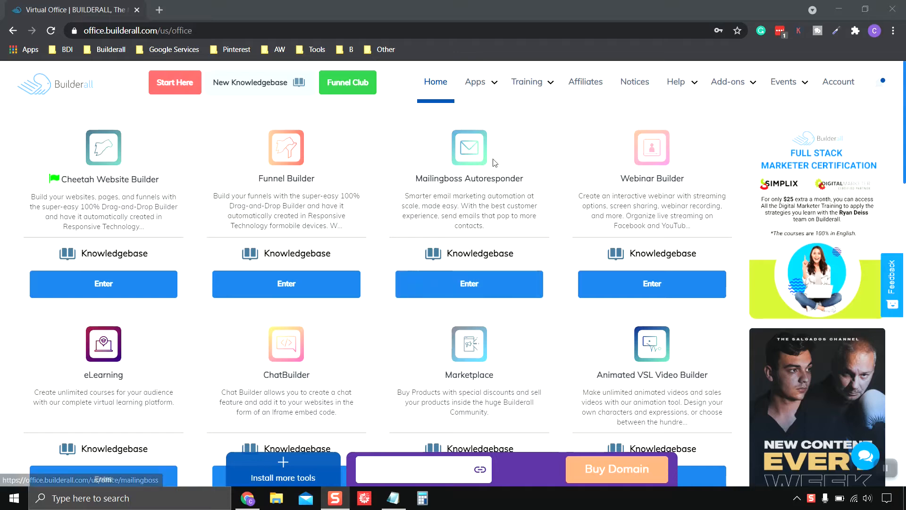
# Open the Mailingboss Autoresponder and set the new subscriber list's name and display name to "New Dog Training Subscriber List", copied from the Notepad notes.
pyautogui.click(477, 87)
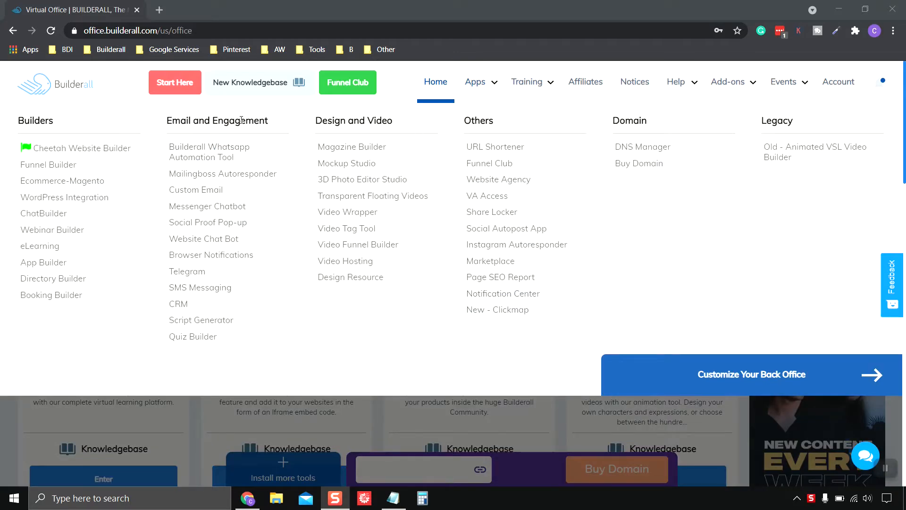
pyautogui.click(214, 175)
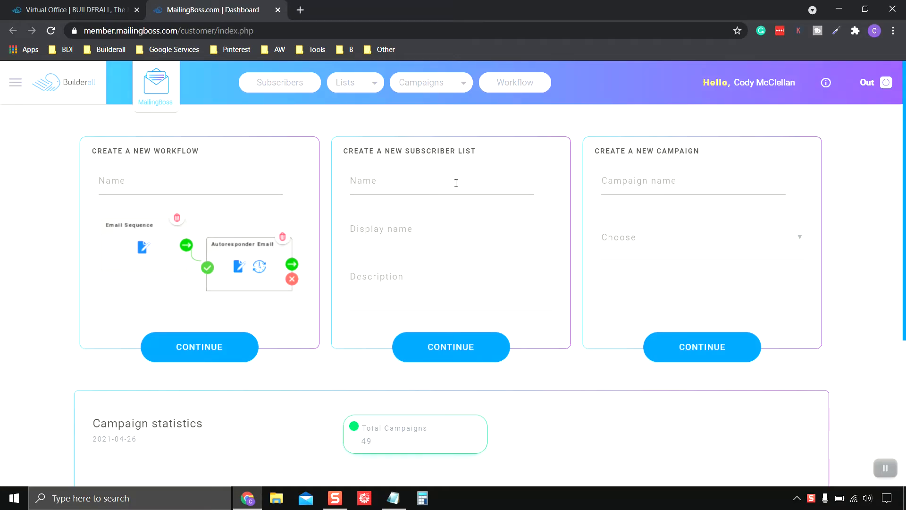
pyautogui.moveTo(393, 500)
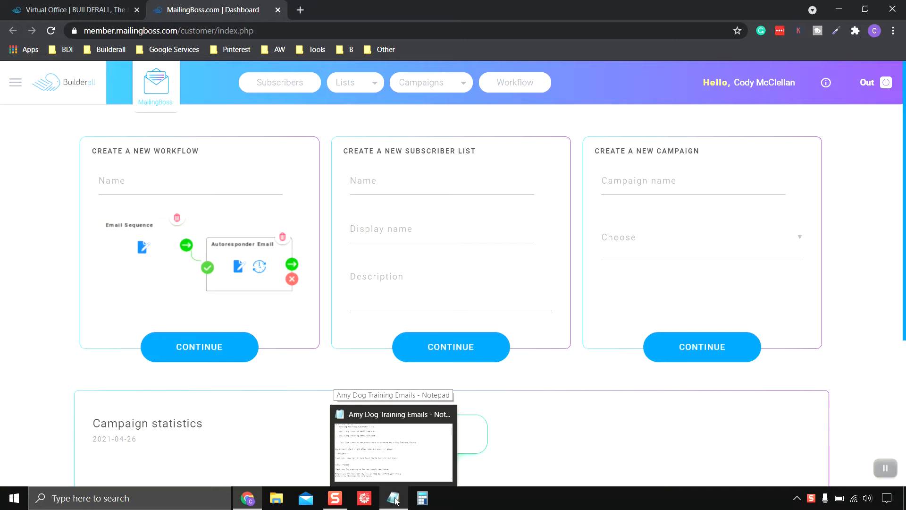
pyautogui.click(392, 499)
pyautogui.moveTo(241, 174); pyautogui.dragTo(415, 174)
pyautogui.hotkey('ctrl', 'c')
pyautogui.hotkey('alt', 'Tab')
pyautogui.click(402, 184)
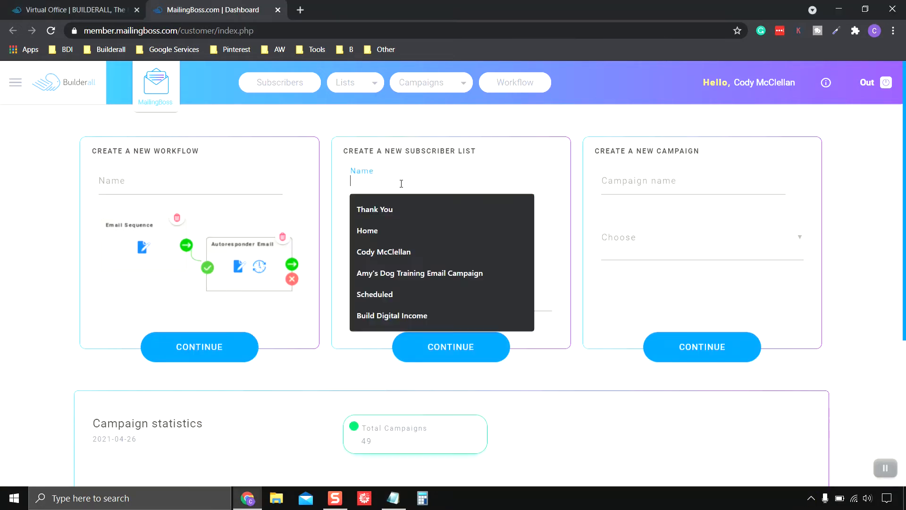
pyautogui.hotkey('ctrl', 'v')
pyautogui.click(412, 230)
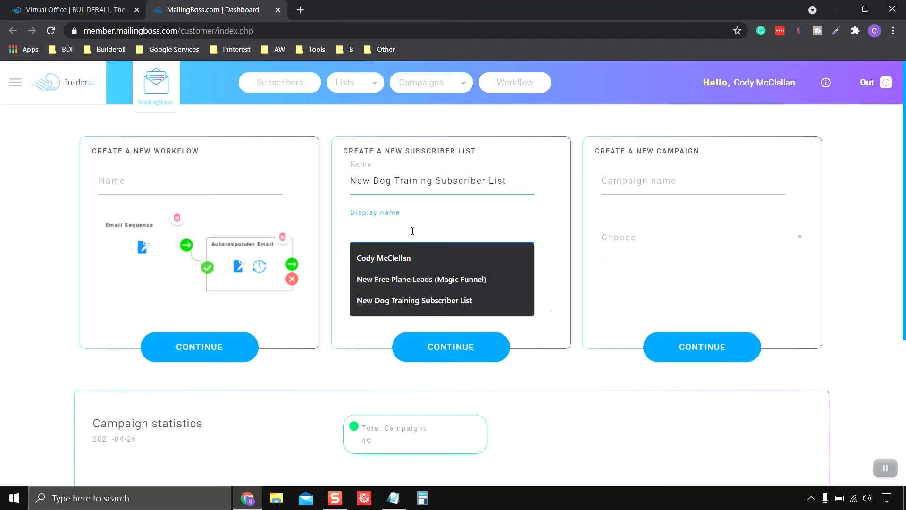
pyautogui.hotkey('ctrl', 'v')
# Add the description "This list contains new subscribers to promote Amy's Dog Training Course" from the Notepad notes and continue creating the list.
pyautogui.hotkey('alt', 'Tab')
pyautogui.moveTo(218, 262); pyautogui.dragTo(654, 263)
pyautogui.hotkey('ctrl', 'c')
pyautogui.hotkey('alt', 'Tab')
pyautogui.click(425, 285)
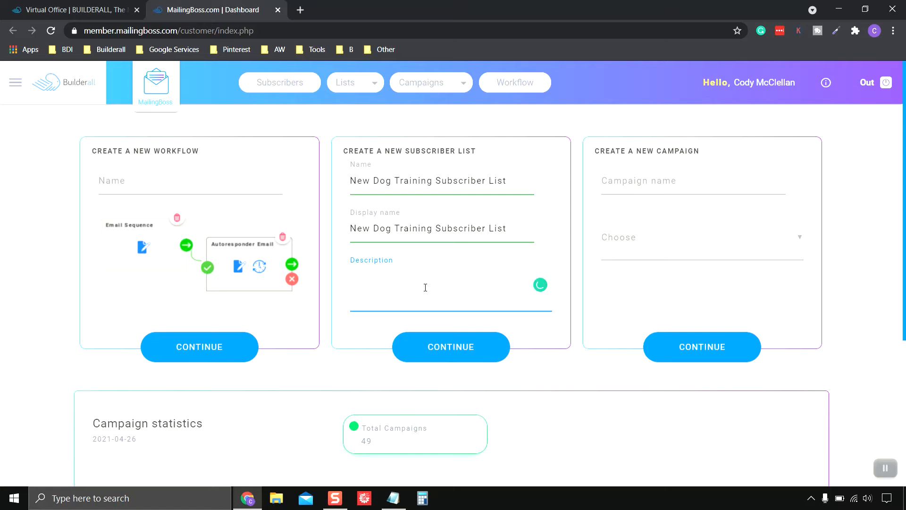
pyautogui.hotkey('ctrl', 'v')
pyautogui.click(443, 353)
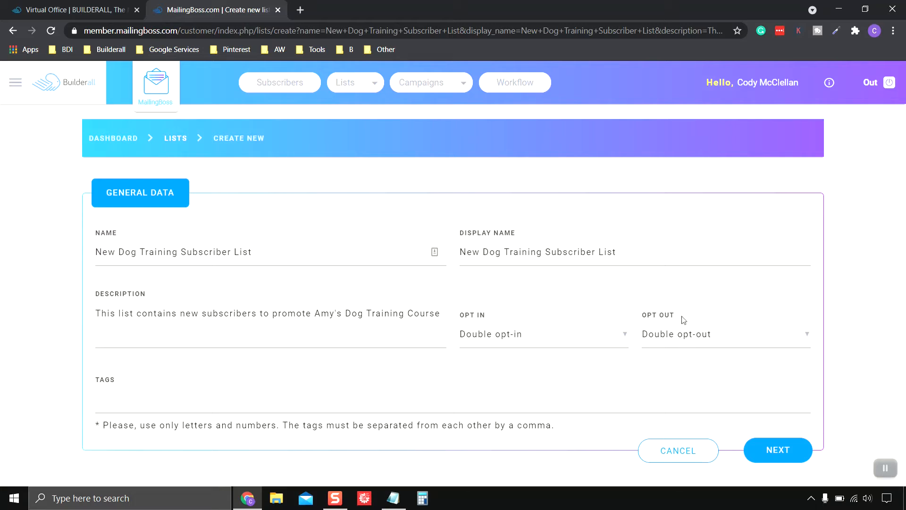
# Set the list's opt-out to Single opt-out, enter the tag "New" and proceed to the custom fields.
pyautogui.click(693, 335)
pyautogui.click(693, 370)
pyautogui.click(170, 407)
pyautogui.click(159, 426)
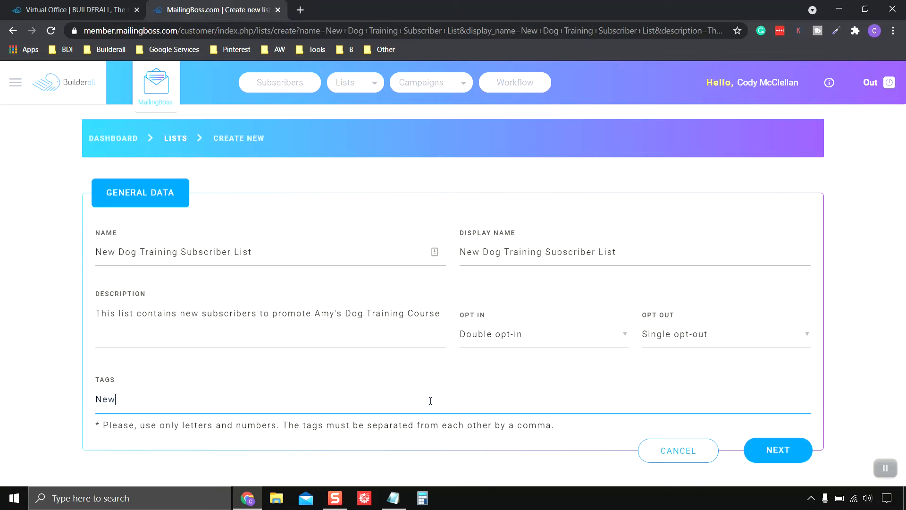
pyautogui.click(778, 449)
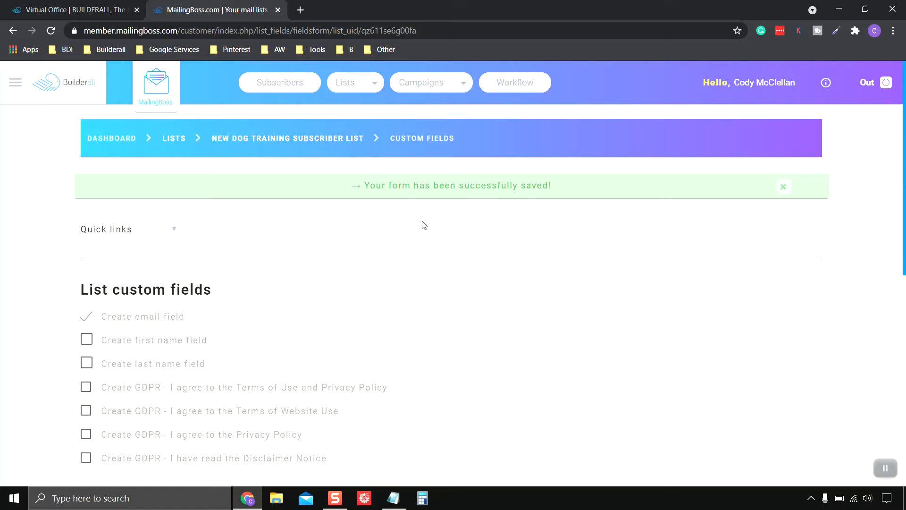
# Enable the first name field for the subscriber list and save the custom fields.
pyautogui.scroll(-3, 424, 225)
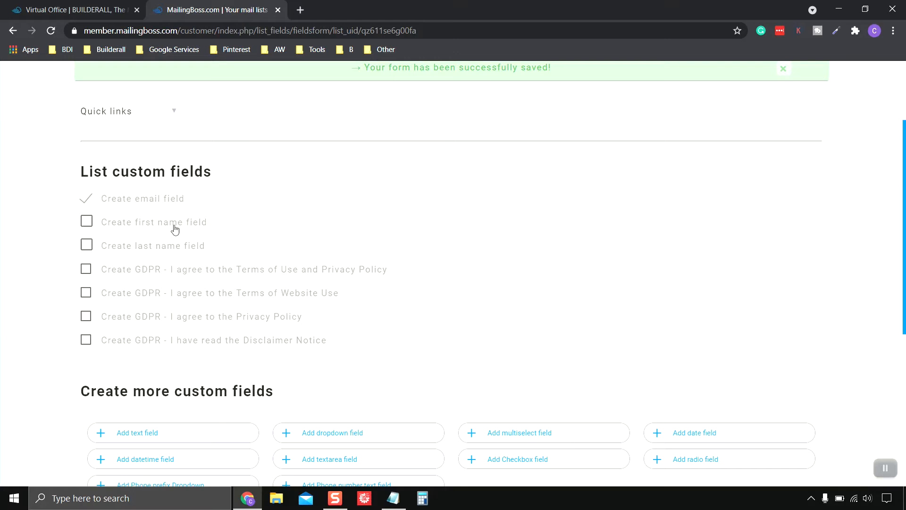
pyautogui.click(87, 222)
pyautogui.scroll(-6, 232, 366)
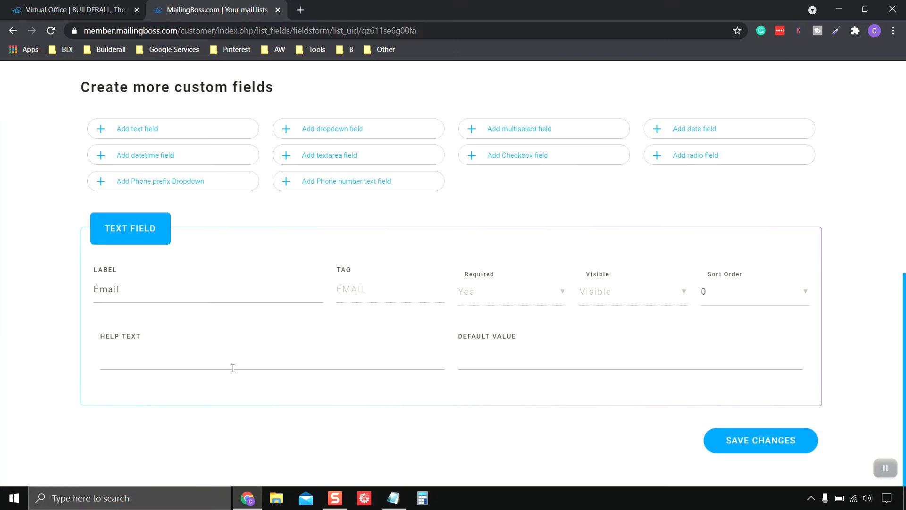
pyautogui.click(723, 443)
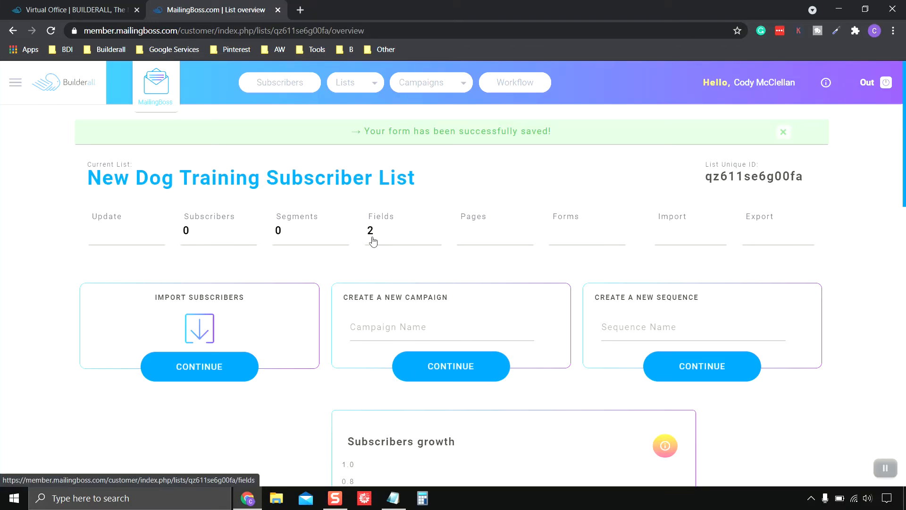
# Open the list's fields and set the Email field's sort order to 1.
pyautogui.click(373, 241)
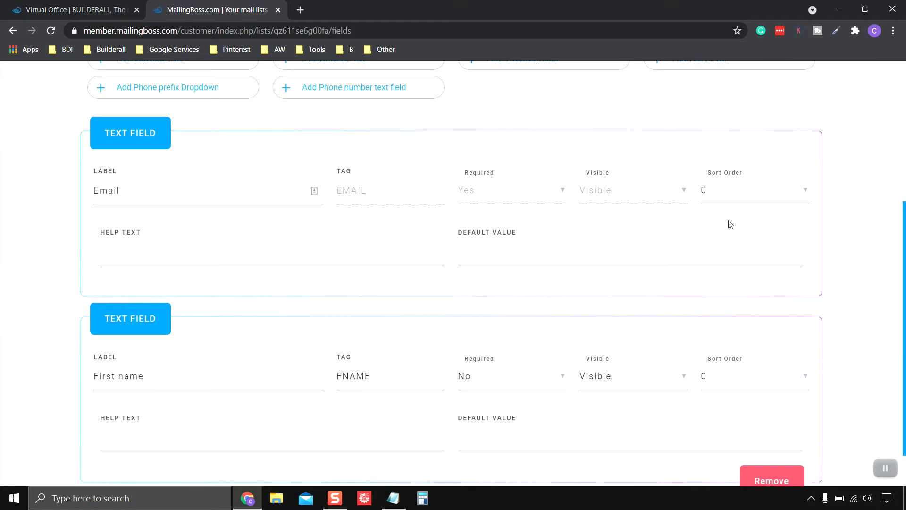
pyautogui.click(746, 189)
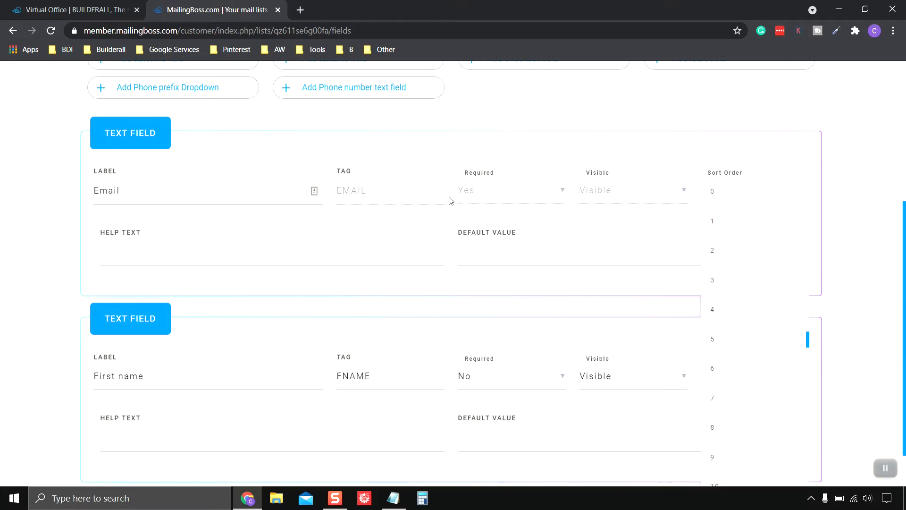
pyautogui.click(714, 223)
pyautogui.scroll(-1, 242, 332)
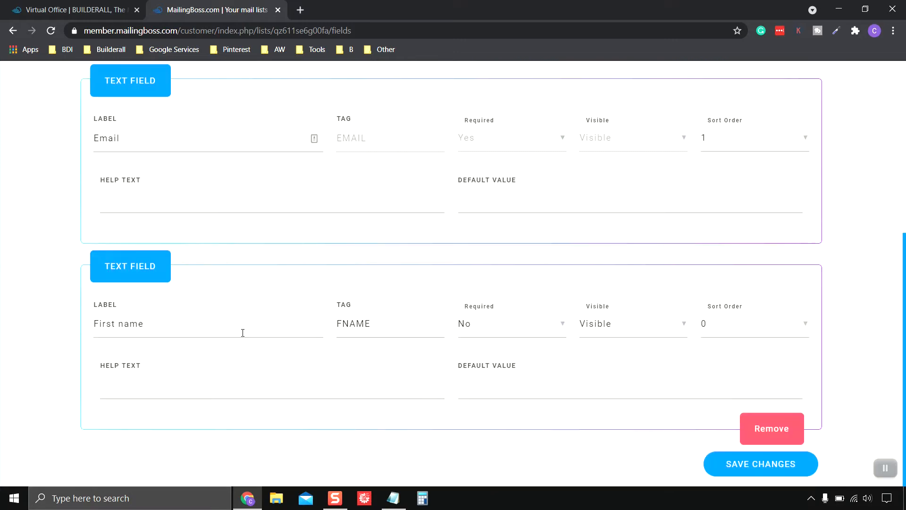
# Make the First name field required with sort order 0, save the changes and check the resulting field order.
pyautogui.click(497, 338)
pyautogui.click(478, 333)
pyautogui.click(708, 331)
pyautogui.click(711, 335)
pyautogui.click(754, 467)
pyautogui.scroll(-6, 354, 224)
pyautogui.scroll(5, 354, 223)
pyautogui.scroll(-6, 354, 224)
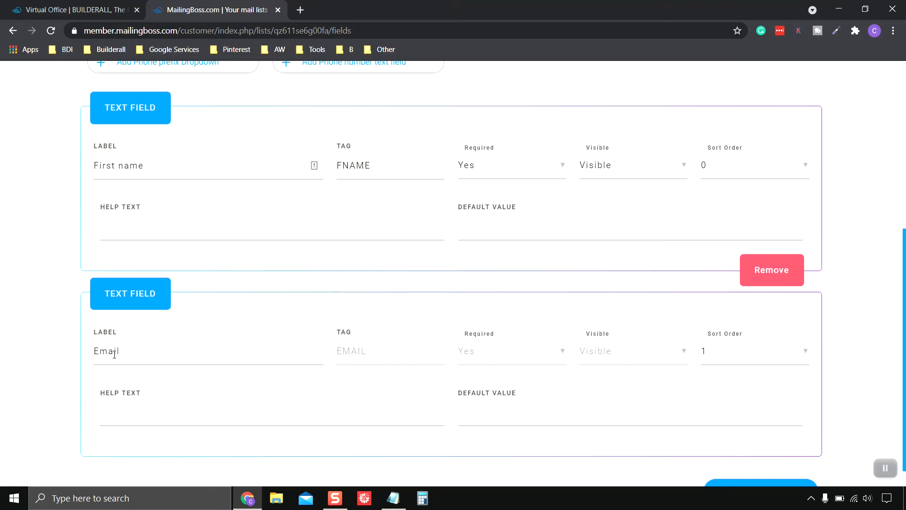
pyautogui.scroll(-1, 744, 356)
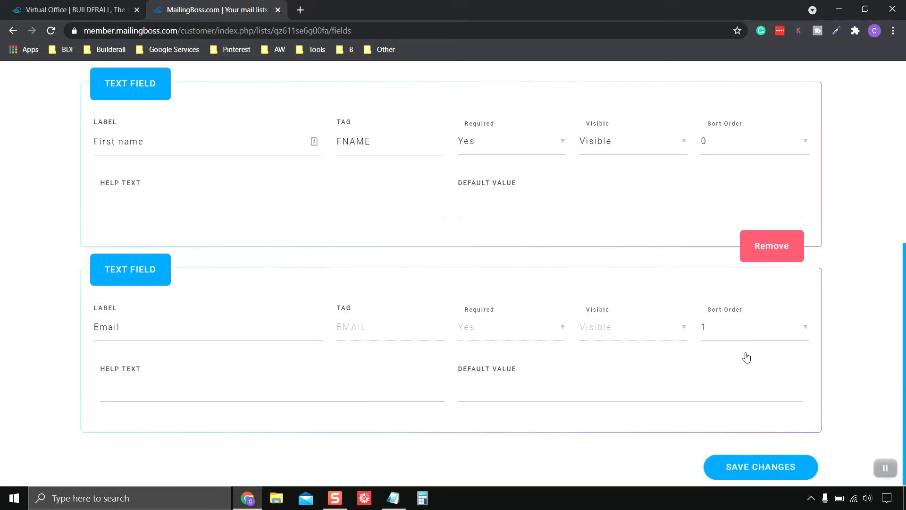
pyautogui.scroll(3, 606, 376)
pyautogui.scroll(5, 606, 376)
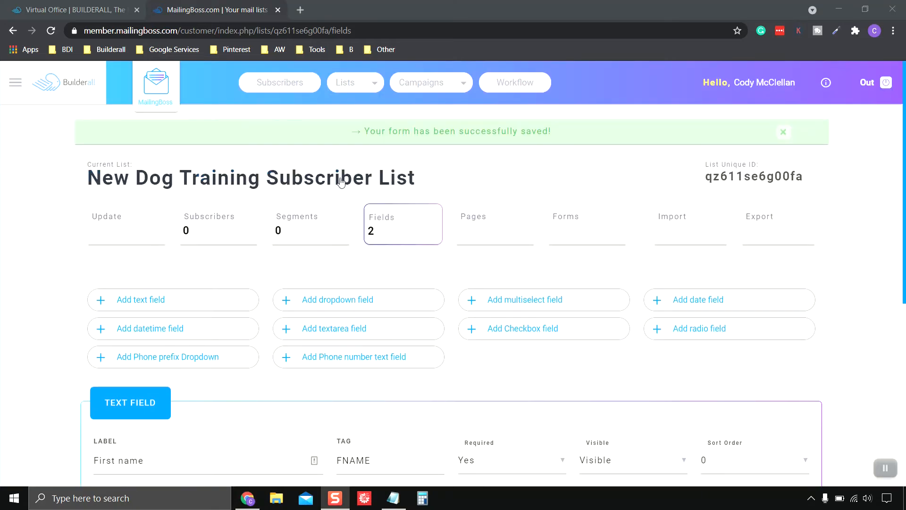
# Start a new email sequence and name it "Amy's Dog Training Email Sequence", copied from the Notepad notes.
pyautogui.click(443, 89)
pyautogui.click(440, 118)
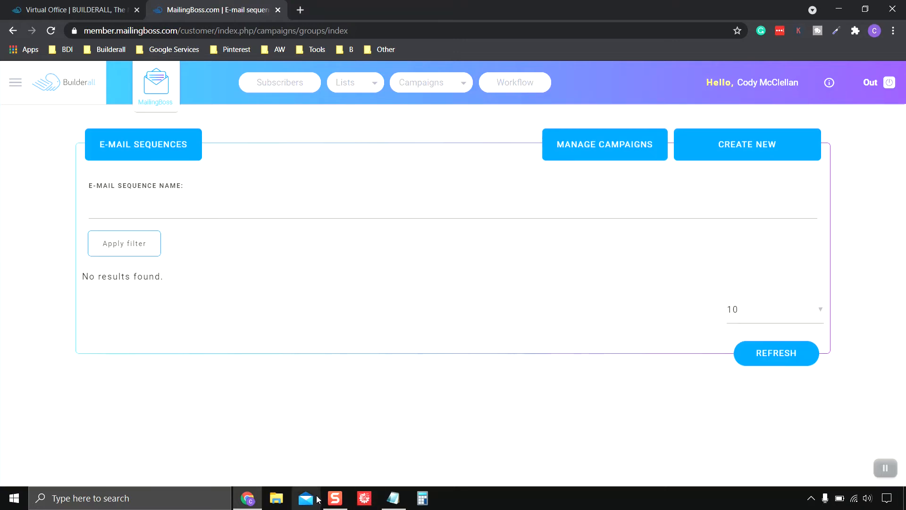
pyautogui.click(394, 500)
pyautogui.moveTo(218, 225); pyautogui.dragTo(420, 225)
pyautogui.rightClick(385, 226)
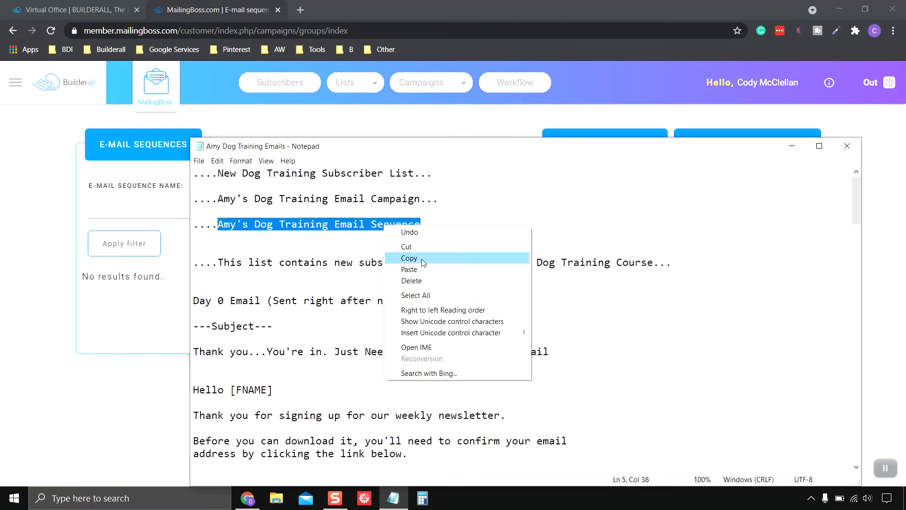
pyautogui.click(408, 259)
pyautogui.rightClick(185, 205)
pyautogui.click(221, 297)
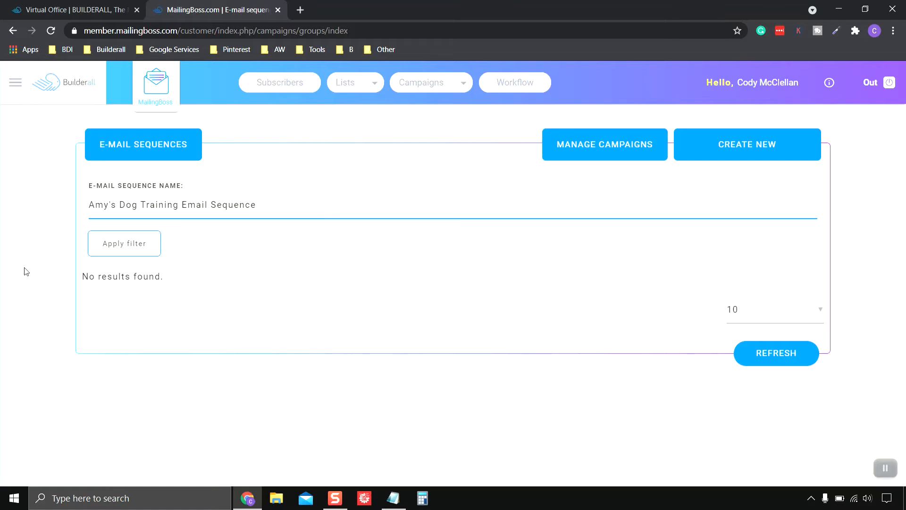
pyautogui.click(742, 156)
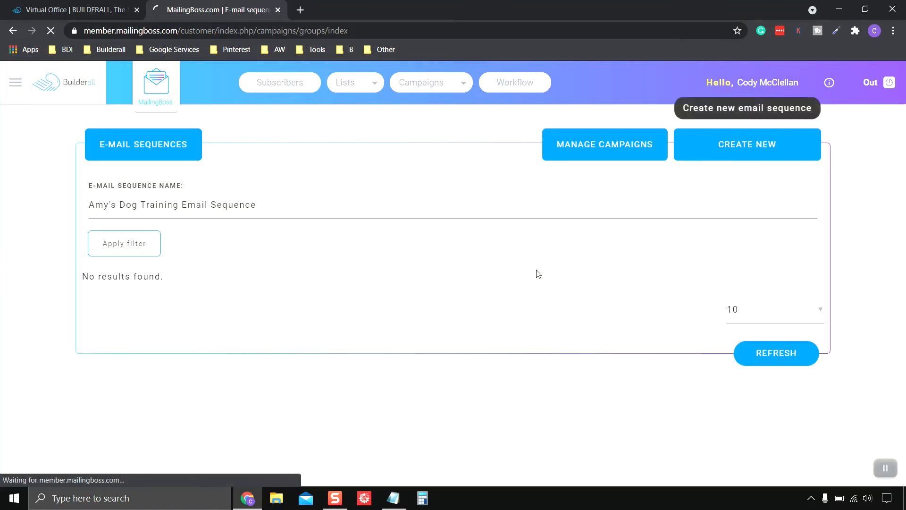
pyautogui.rightClick(138, 203)
pyautogui.click(182, 294)
# Assign the New Dog Training Subscriber List to the sequence, then save it and open its emails for editing.
pyautogui.click(117, 264)
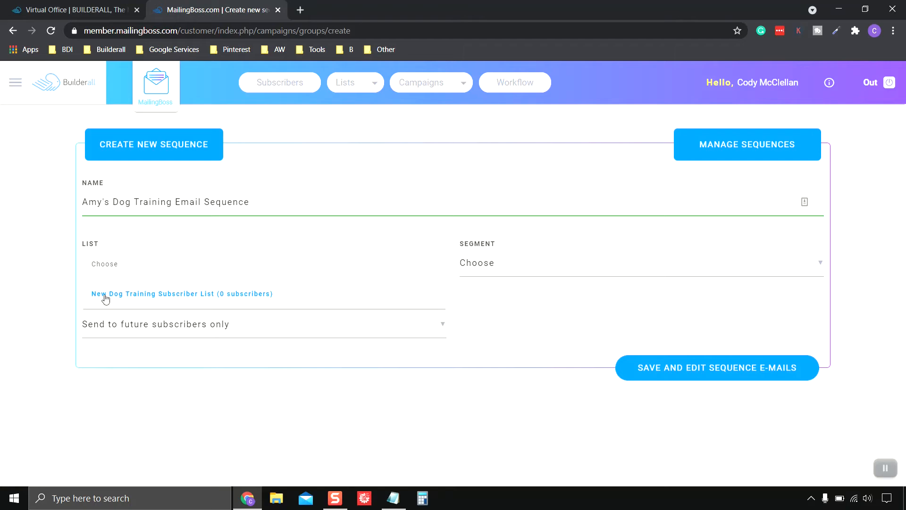
pyautogui.click(174, 295)
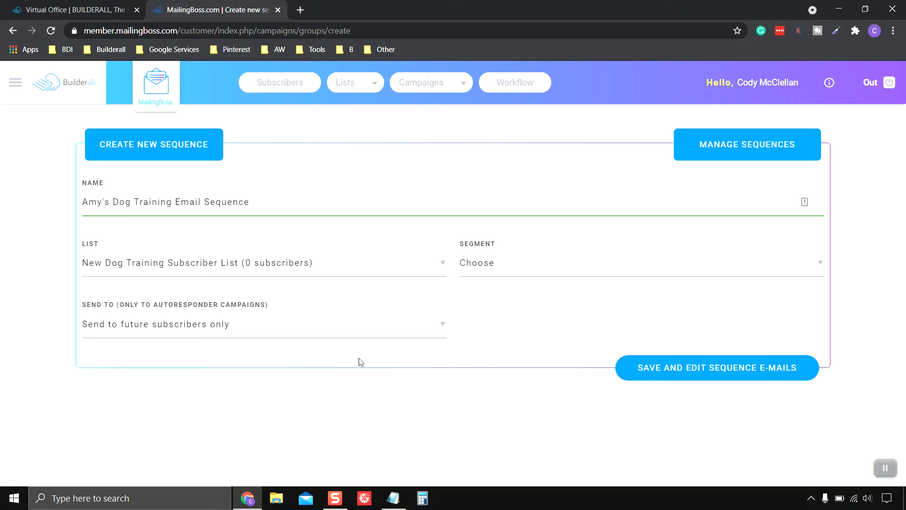
pyautogui.click(704, 373)
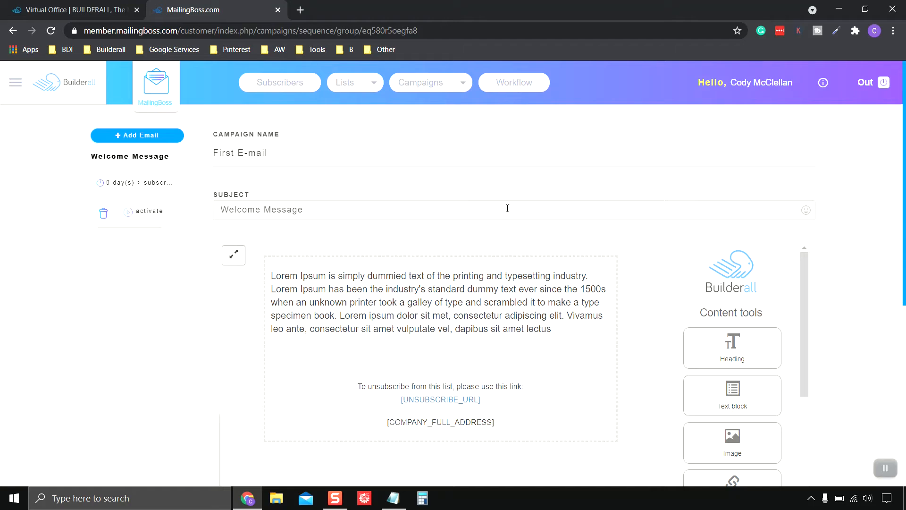
# Replace the first email's campaign name with "Amy's Dog Training Email Campaign", copied from the Notepad notes.
pyautogui.moveTo(555, 299)
pyautogui.hotkey('alt', 'Tab')
pyautogui.moveTo(218, 199); pyautogui.dragTo(421, 199)
pyautogui.rightClick(523, 194)
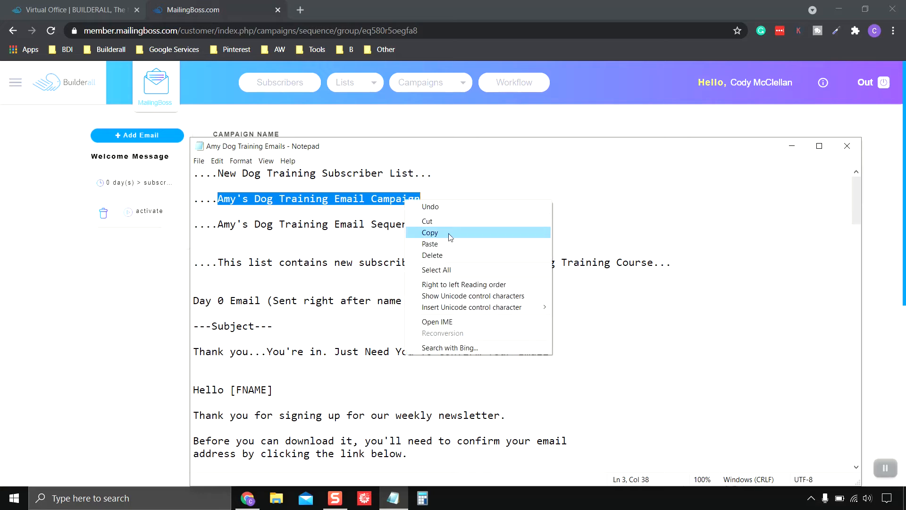
pyautogui.click(553, 231)
pyautogui.hotkey('alt', 'Tab')
pyautogui.click(284, 157)
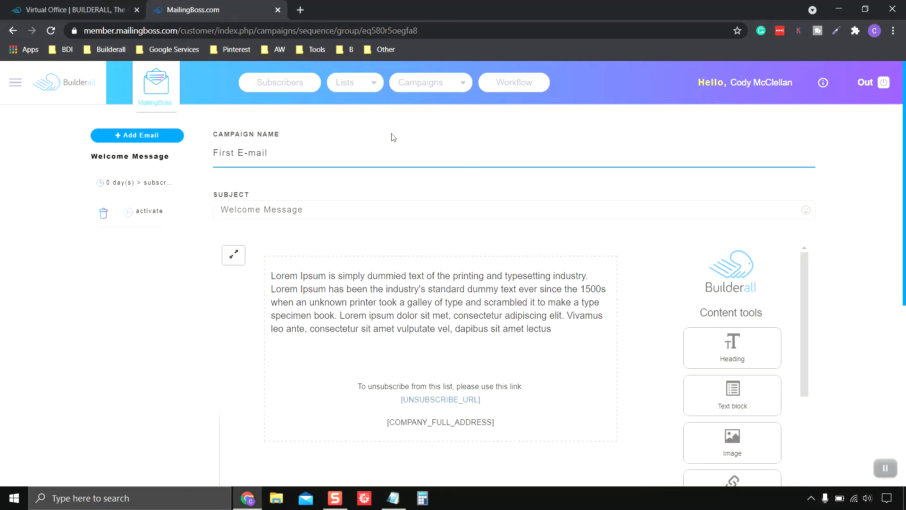
pyautogui.tripleClick(285, 154)
pyautogui.rightClick(257, 152)
pyautogui.click(313, 203)
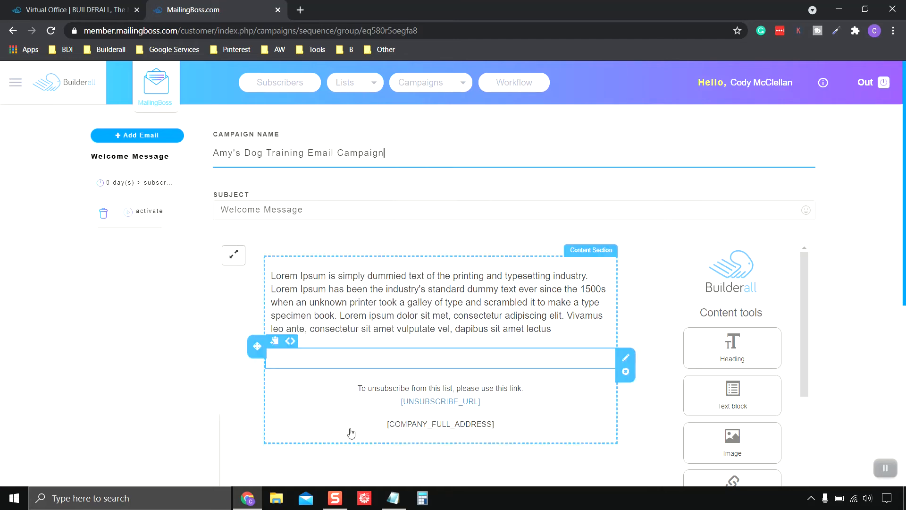
# Set the email subject to "Thank you...You're in. Just Need You To Confirm Your Email", copied from the Notepad notes.
pyautogui.click(393, 498)
pyautogui.scroll(-1, 199, 262)
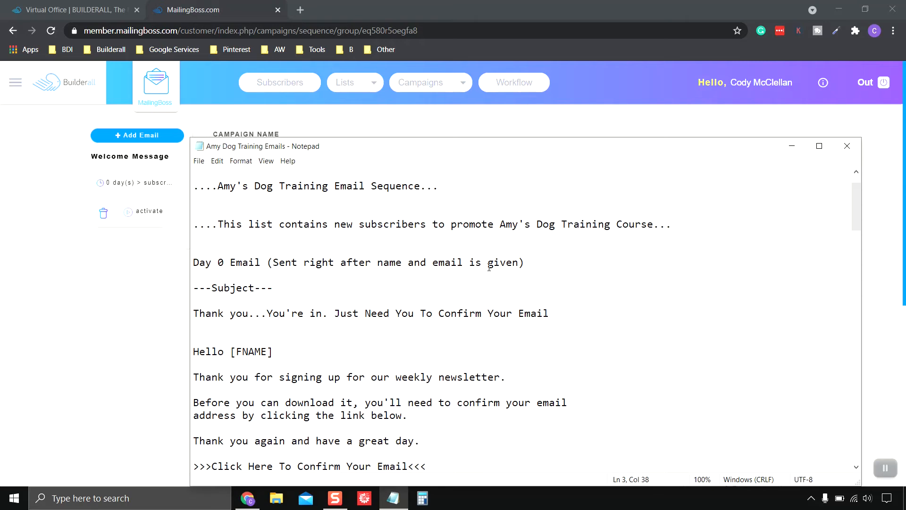
pyautogui.moveTo(195, 312); pyautogui.dragTo(539, 314)
pyautogui.rightClick(539, 313)
pyautogui.click(562, 348)
pyautogui.click(792, 145)
pyautogui.rightClick(283, 214)
pyautogui.click(282, 267)
# Replace the placeholder body text with the Day 0 email from Notepad, from "Hello [FNAME]" through ">>>Click Here To Confirm Your Email<<<".
pyautogui.scroll(-2, 284, 270)
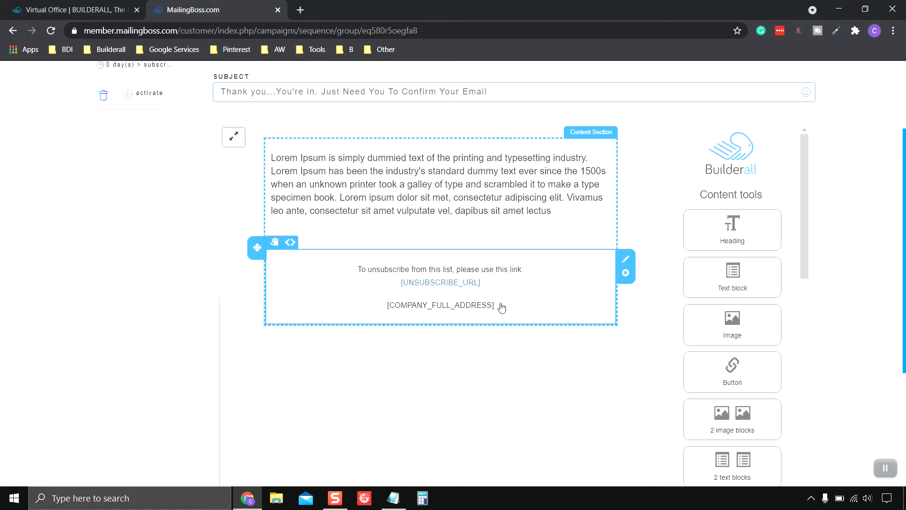
pyautogui.scroll(2, 424, 245)
pyautogui.click(407, 245)
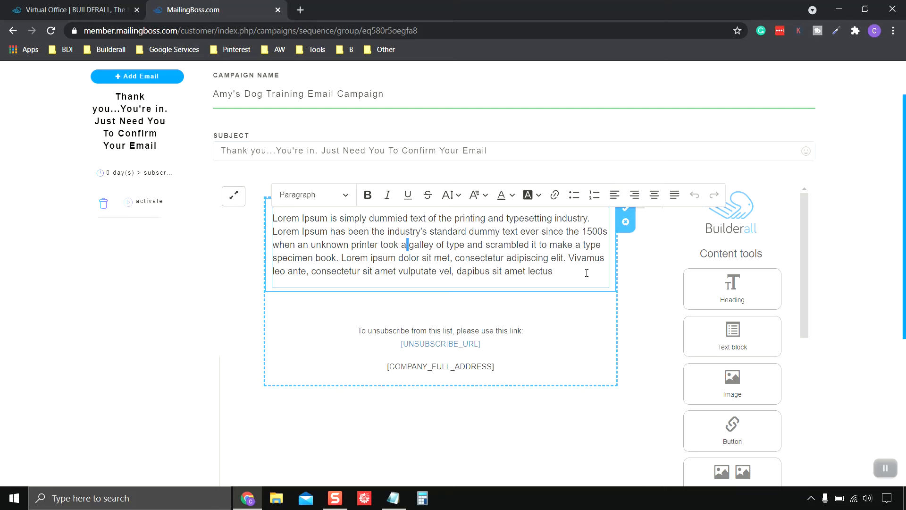
pyautogui.hotkey('ctrl', 'a')
pyautogui.hotkey('alt', 'Tab')
pyautogui.scroll(-1, 302, 303)
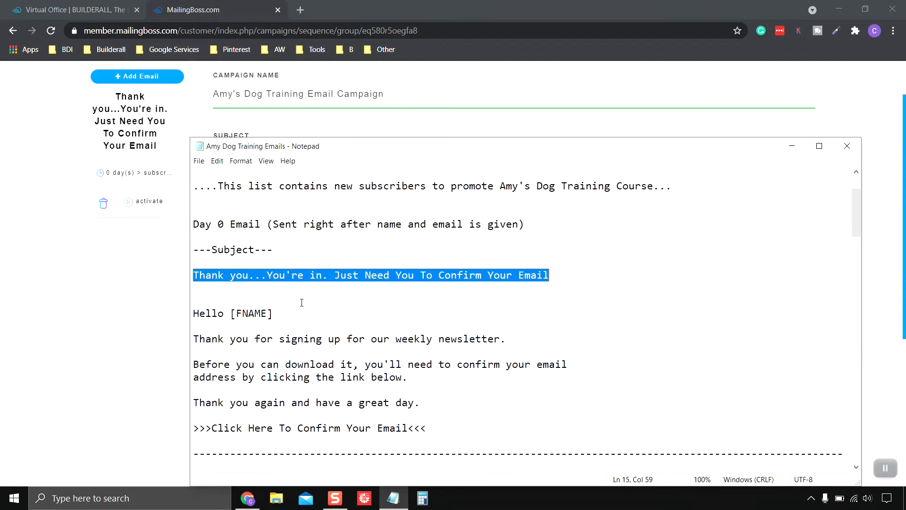
pyautogui.scroll(-1, 302, 303)
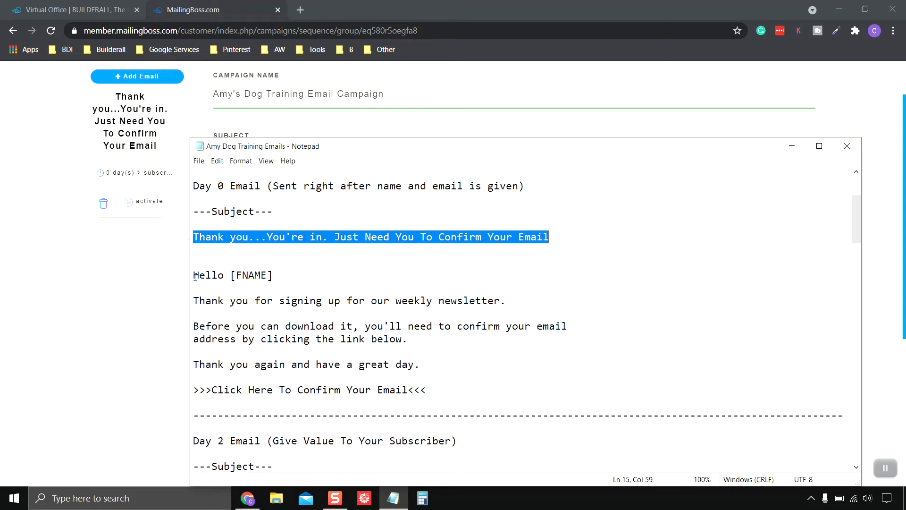
pyautogui.moveTo(195, 276); pyautogui.dragTo(429, 388)
pyautogui.rightClick(371, 336)
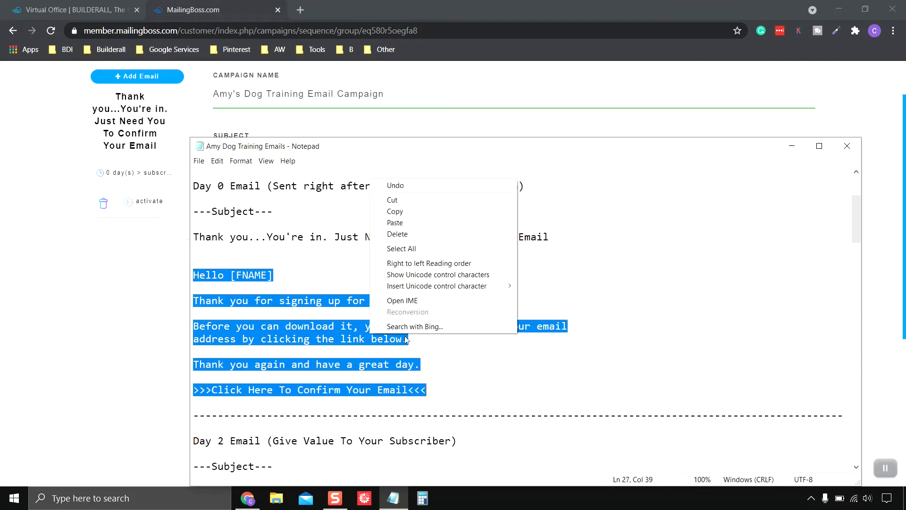
pyautogui.click(405, 218)
pyautogui.hotkey('alt', 'Tab')
pyautogui.hotkey('ctrl', 'v')
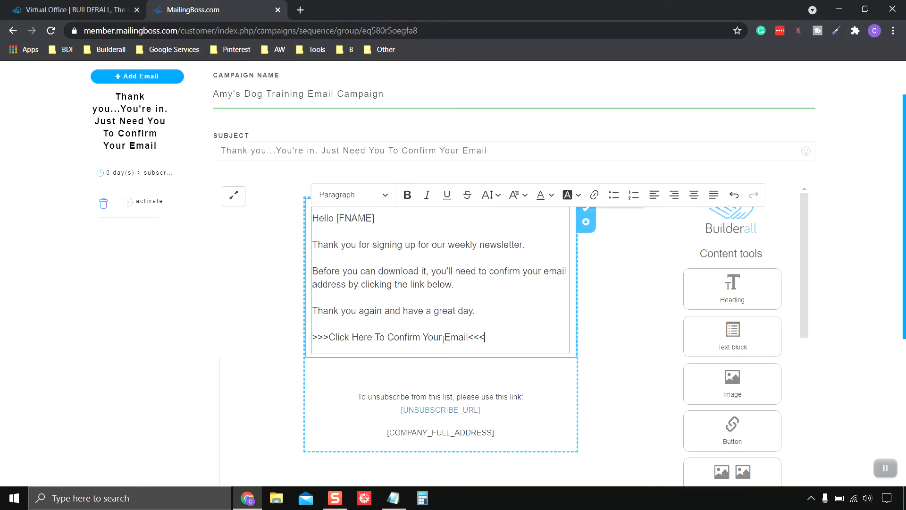
pyautogui.moveTo(487, 337); pyautogui.dragTo(312, 337)
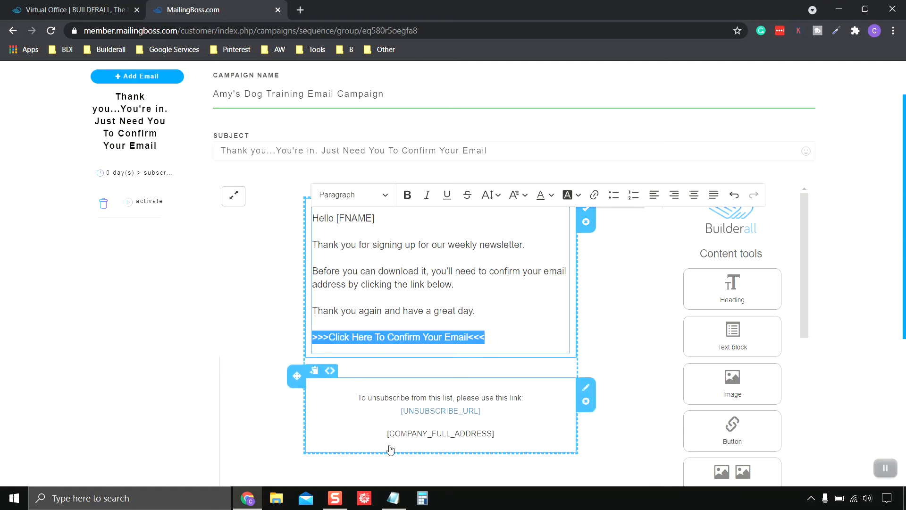
pyautogui.click(394, 498)
pyautogui.scroll(-15, 425, 330)
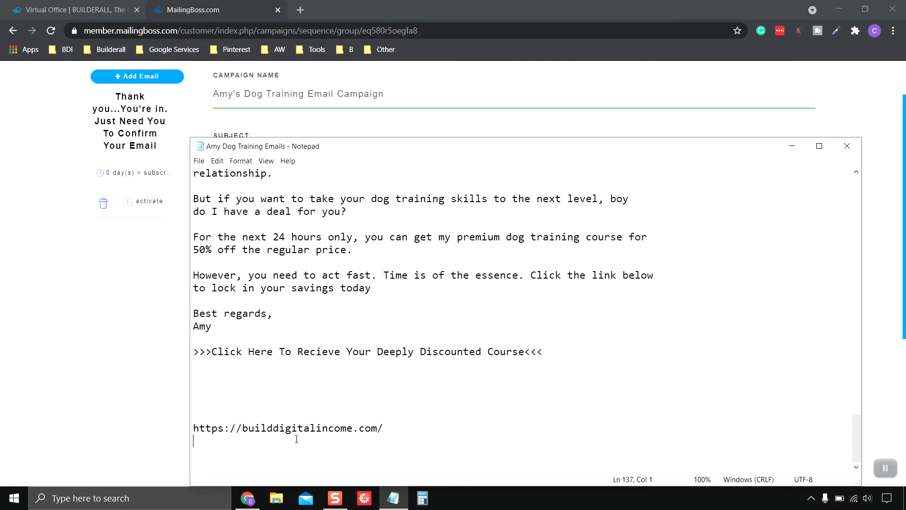
pyautogui.moveTo(391, 433); pyautogui.dragTo(194, 431)
pyautogui.rightClick(209, 429)
pyautogui.click(251, 306)
pyautogui.rightClick(438, 338)
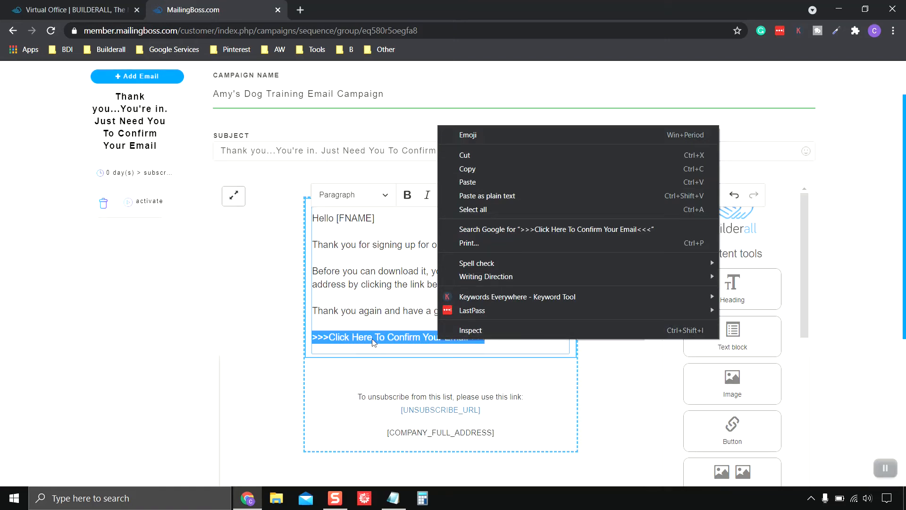
pyautogui.click(485, 337)
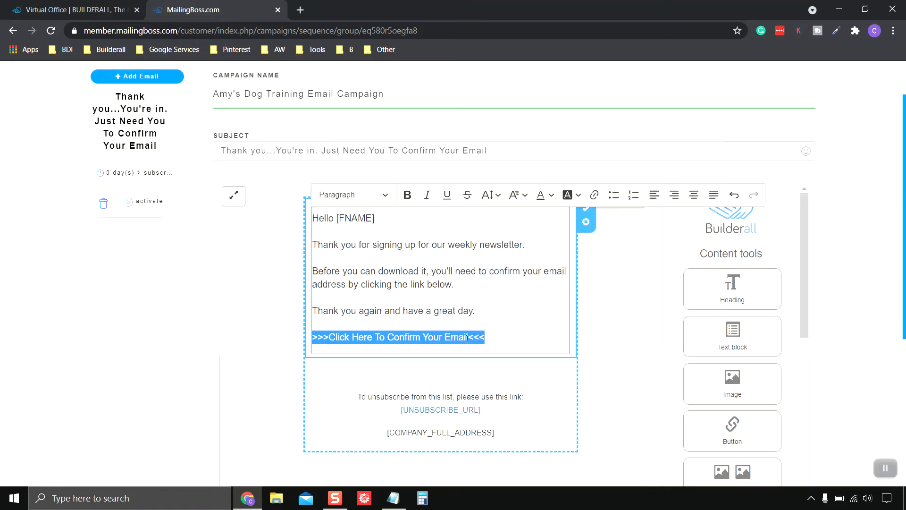
pyautogui.click(485, 337)
pyautogui.hotkey('shift', 'Left')
pyautogui.hotkey('shift', 'Left')
pyautogui.hotkey('shift', 'Left')
pyautogui.hotkey('shift', 'Left')
pyautogui.hotkey('shift', 'Left')
pyautogui.hotkey('shift', 'Left')
pyautogui.hotkey('shift', 'Left')
pyautogui.hotkey('shift', 'Left')
pyautogui.hotkey('shift', 'Left')
pyautogui.hotkey('shift', 'Left')
pyautogui.hotkey('shift', 'Left')
pyautogui.hotkey('shift', 'Left')
pyautogui.hotkey('shift', 'Left')
pyautogui.hotkey('shift', 'Left')
pyautogui.hotkey('shift', 'Left')
pyautogui.hotkey('shift', 'Left')
pyautogui.hotkey('shift', 'Left')
pyautogui.hotkey('shift', 'Left')
pyautogui.hotkey('shift', 'Left')
pyautogui.hotkey('shift', 'Left')
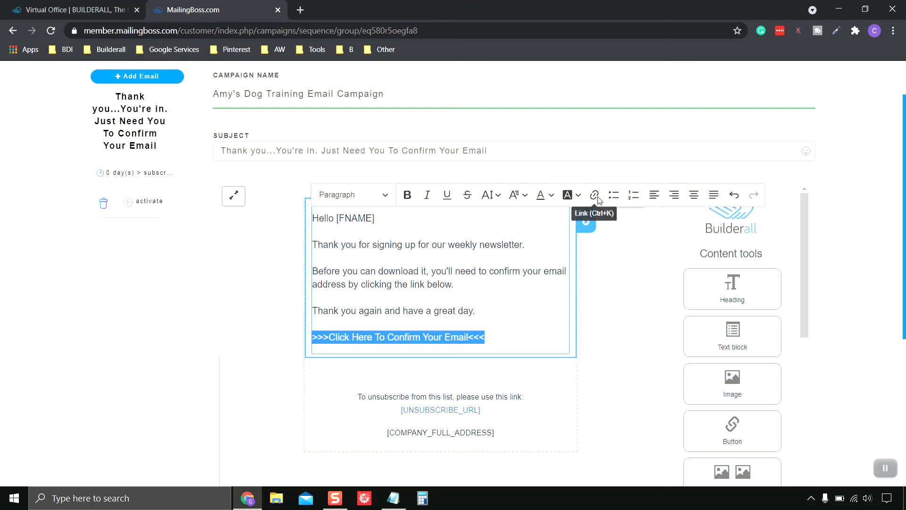
pyautogui.click(594, 195)
pyautogui.rightClick(418, 311)
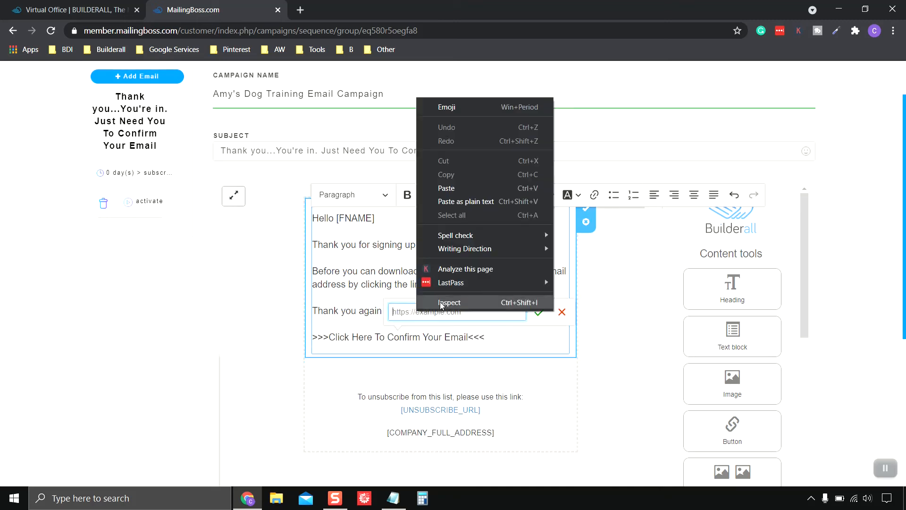
pyautogui.click(444, 185)
pyautogui.click(539, 314)
pyautogui.click(530, 275)
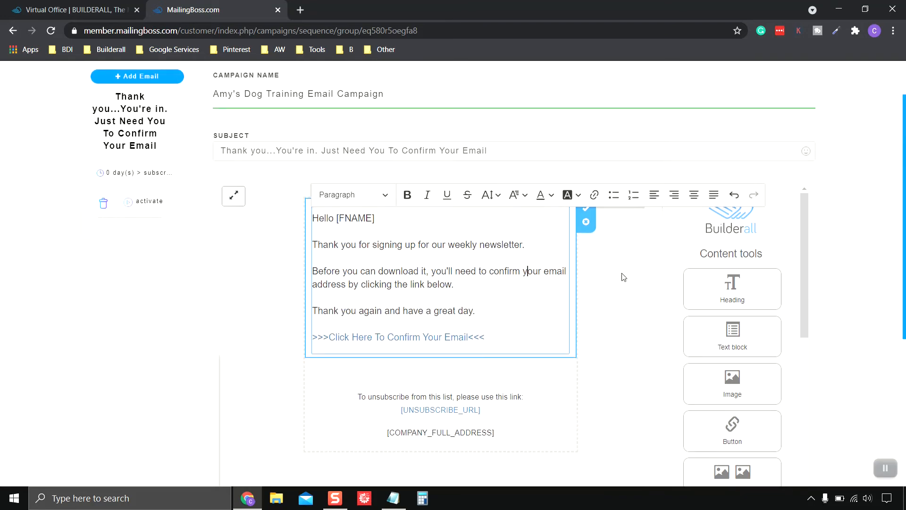
# Save the finished Day 0 confirmation email and look over its content.
pyautogui.scroll(-5, 623, 277)
pyautogui.click(774, 468)
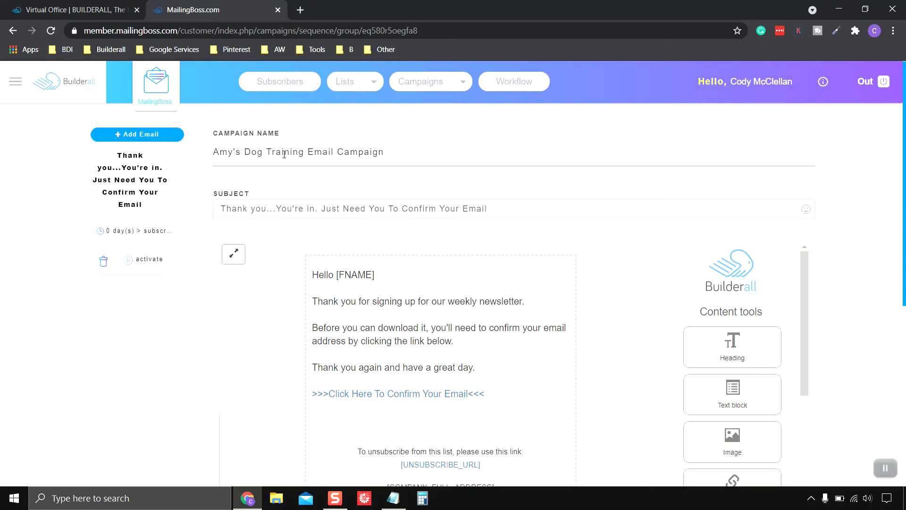
pyautogui.scroll(-3, 261, 90)
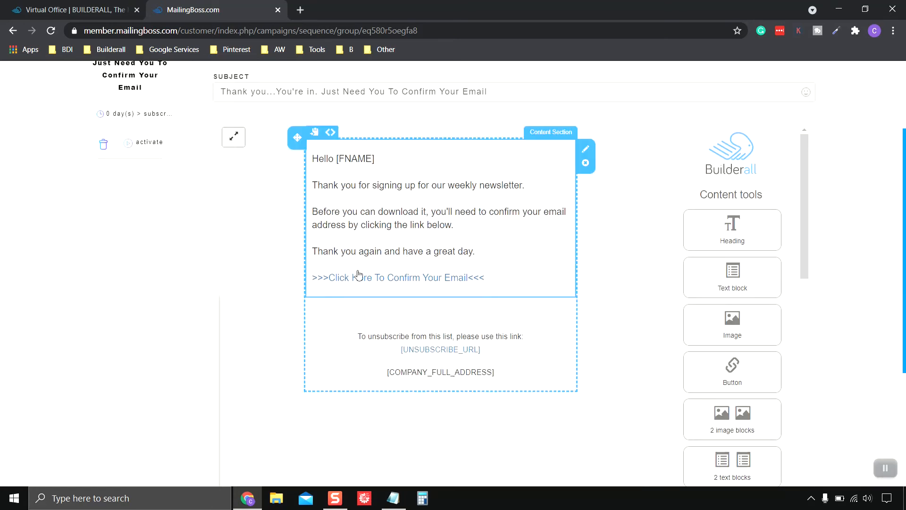
pyautogui.scroll(3, 368, 188)
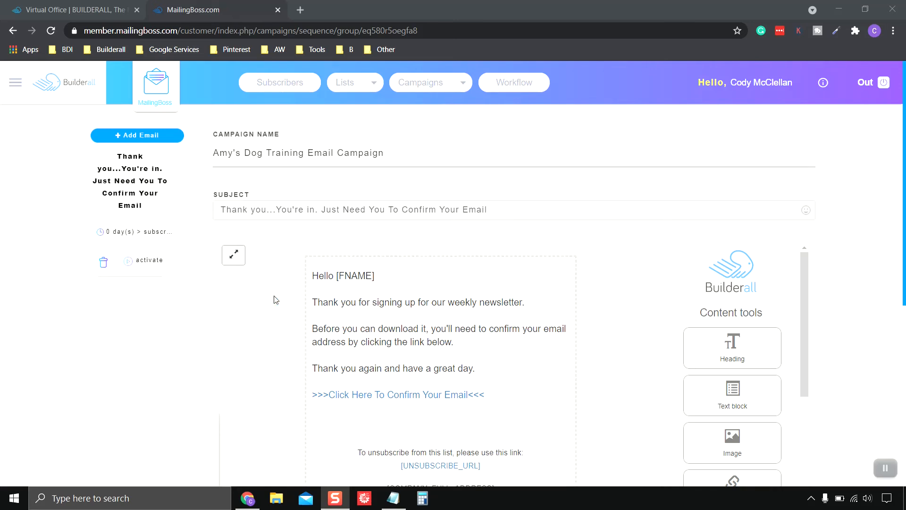
# Activate the Day 0 confirmation email in the sequence and save it again.
pyautogui.click(130, 263)
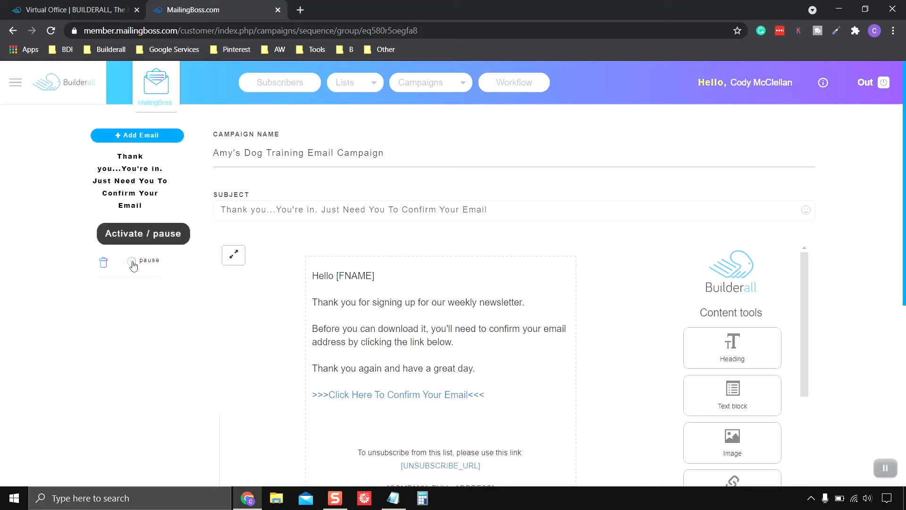
pyautogui.scroll(-4, 516, 236)
pyautogui.scroll(4, 516, 236)
pyautogui.scroll(-7, 654, 348)
pyautogui.click(773, 476)
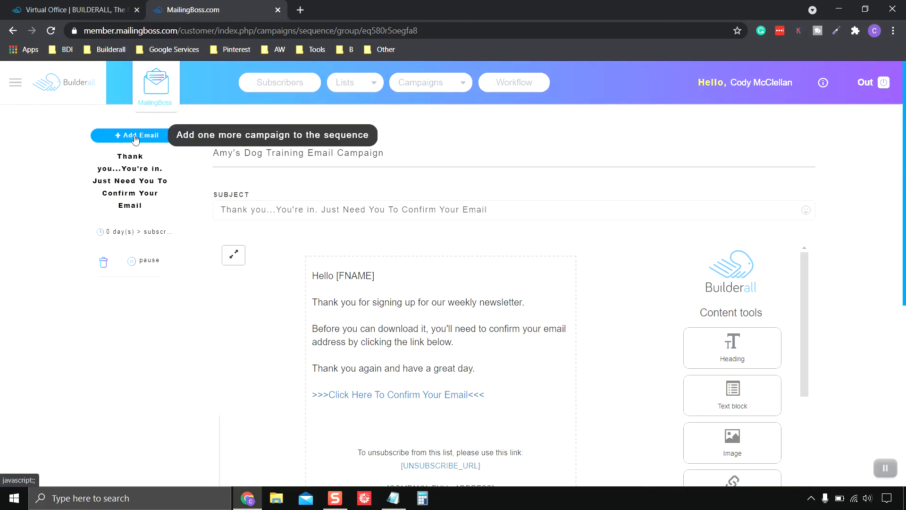
# Add a second email to the sequence with the Day 2 subject from Notepad, "Does Your Dog Destroy Your House When No One Is Home?".
pyautogui.click(135, 139)
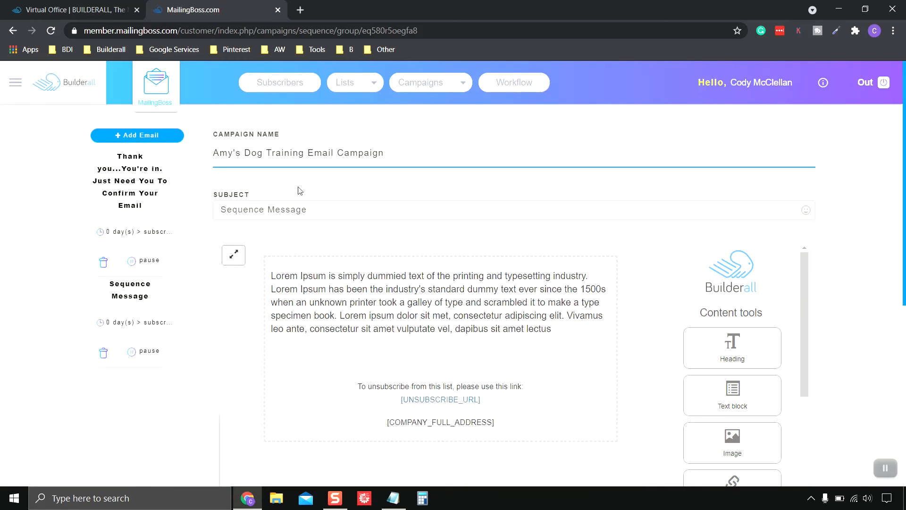
pyautogui.scroll(-1, 299, 191)
pyautogui.hotkey('alt', 'Tab')
pyautogui.scroll(20, 314, 246)
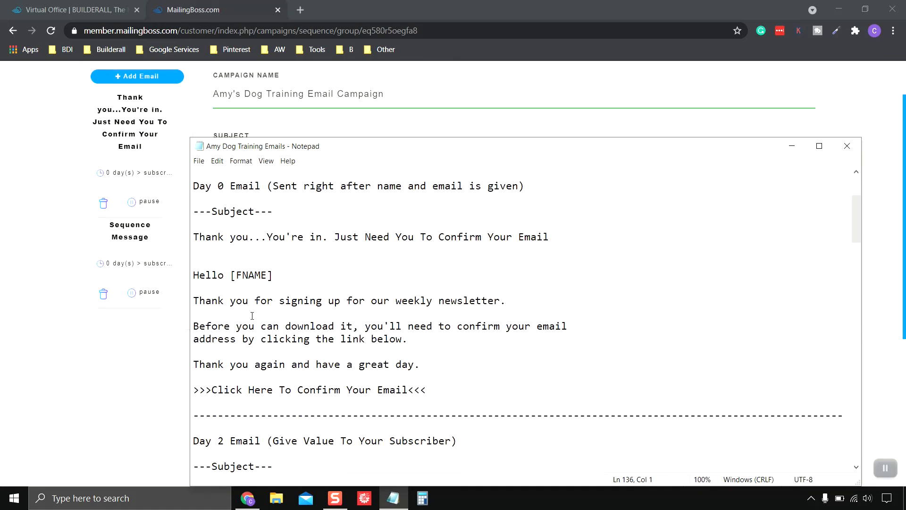
pyautogui.scroll(-6, 252, 315)
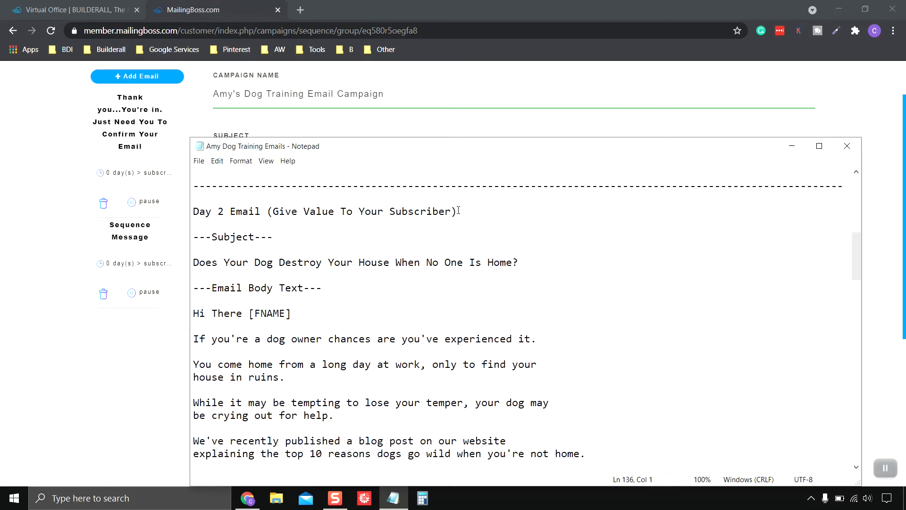
pyautogui.scroll(-1, 353, 227)
pyautogui.moveTo(194, 224); pyautogui.dragTo(518, 224)
pyautogui.rightClick(478, 229)
pyautogui.click(496, 257)
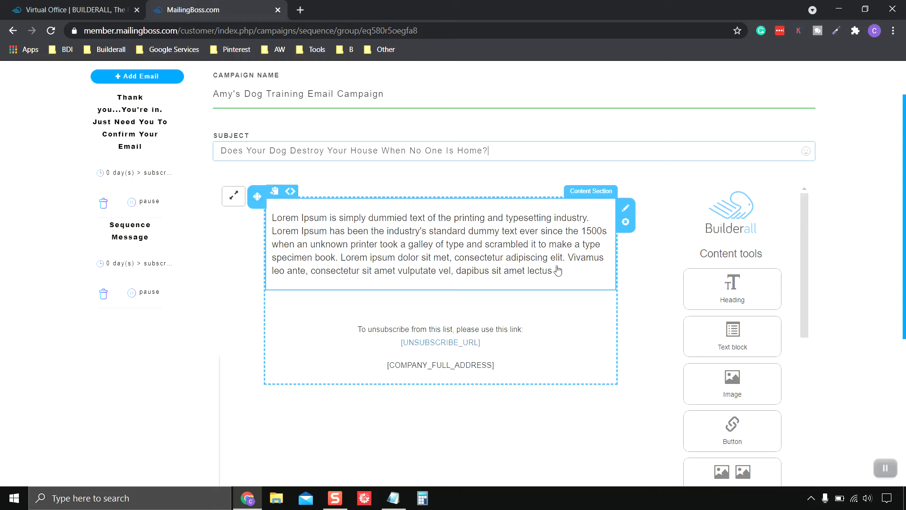
# Replace the placeholder body with the Day 2 email from Notepad, from "Hi There [FNAME]" through ">>>Click Here To Read Our Full Blog Post<<<".
pyautogui.click(553, 271)
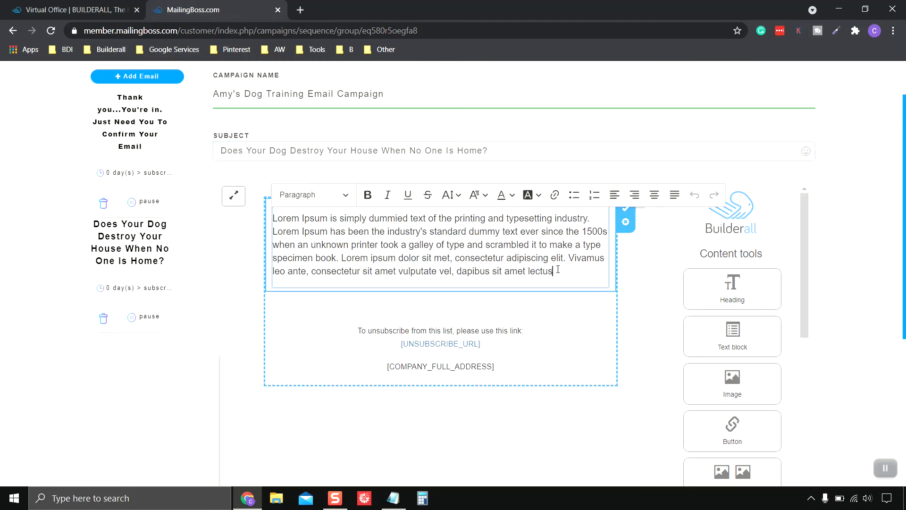
pyautogui.moveTo(553, 271); pyautogui.dragTo(275, 219)
pyautogui.hotkey('alt', 'Tab')
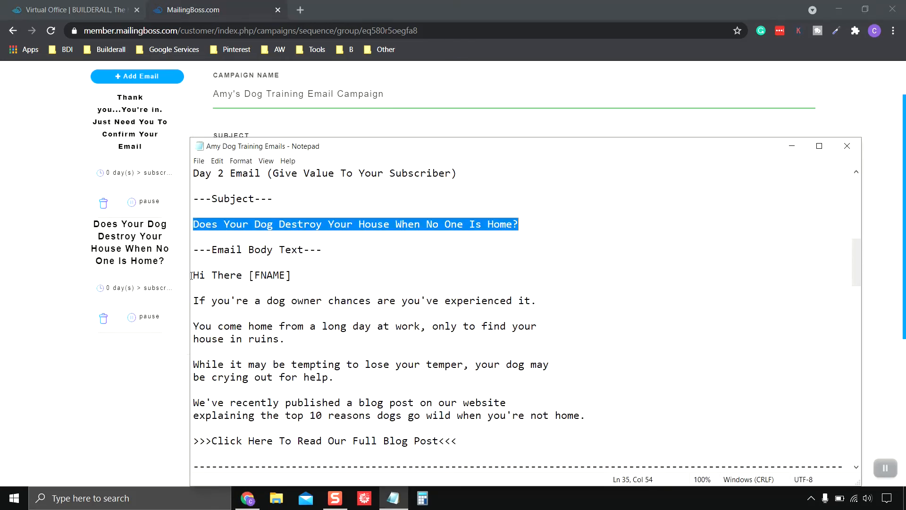
pyautogui.moveTo(193, 275); pyautogui.dragTo(457, 441)
pyautogui.rightClick(347, 415)
pyautogui.click(371, 293)
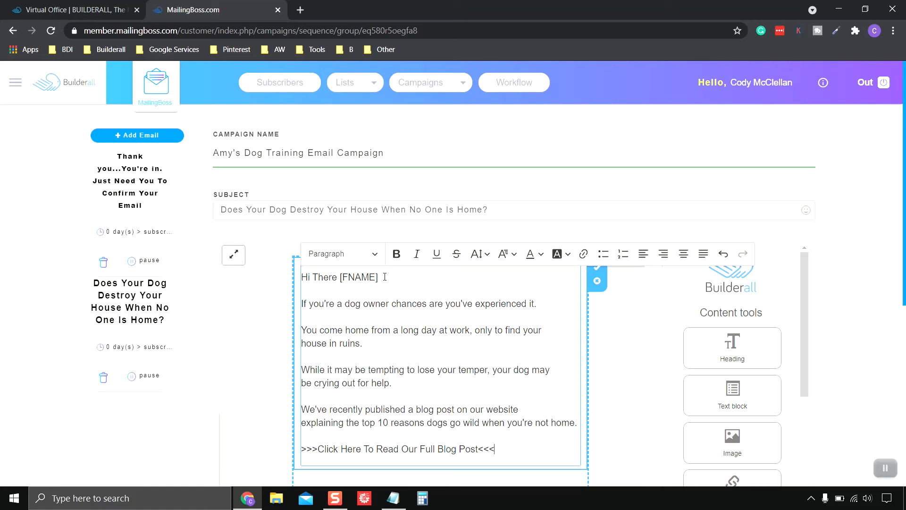
pyautogui.scroll(-1, 306, 243)
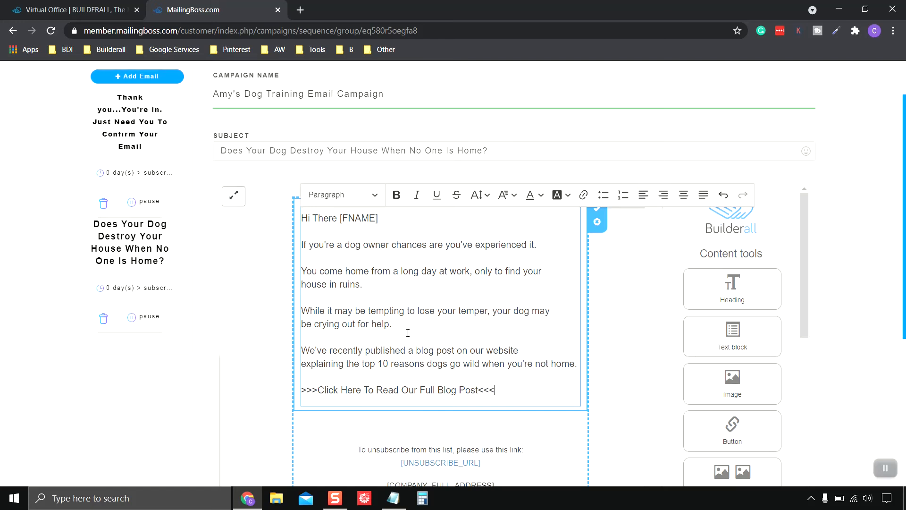
pyautogui.scroll(-1, 399, 333)
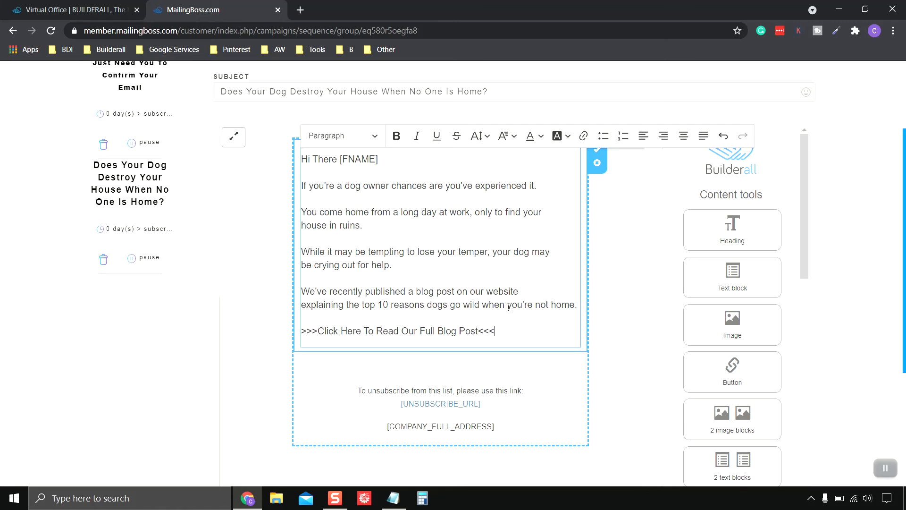
pyautogui.scroll(1, 554, 307)
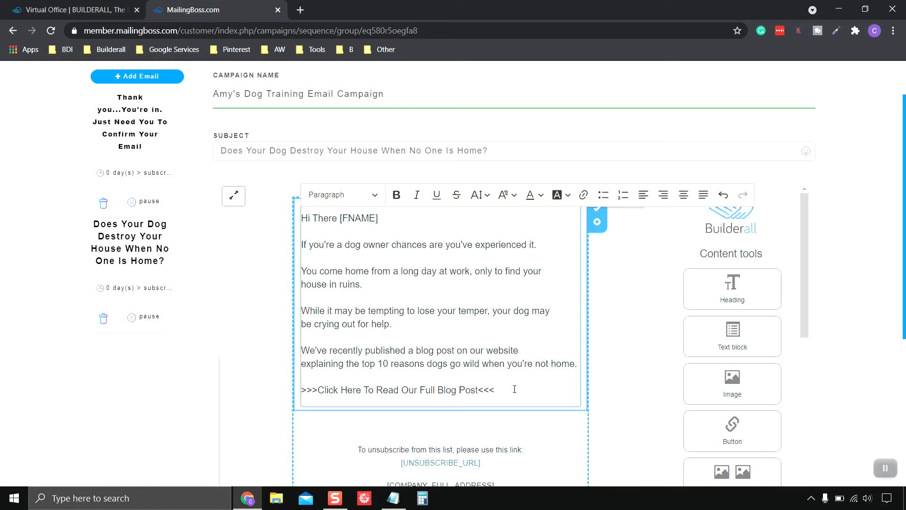
pyautogui.scroll(-1, 510, 390)
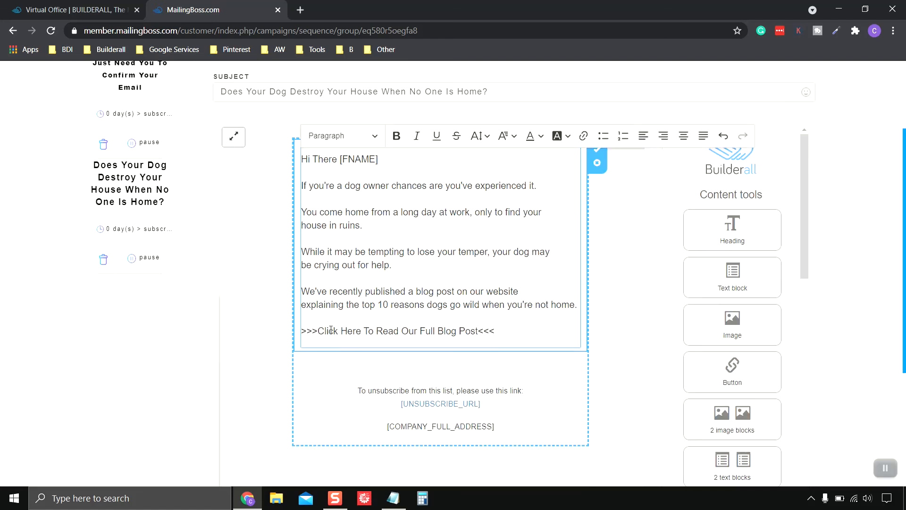
pyautogui.moveTo(501, 336); pyautogui.dragTo(302, 332)
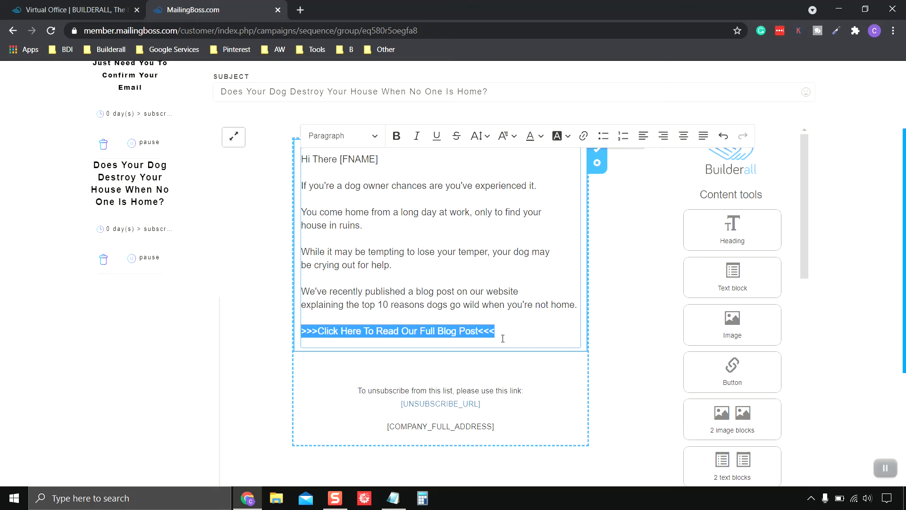
pyautogui.hotkey('alt', 'Tab')
pyautogui.scroll(-15, 438, 420)
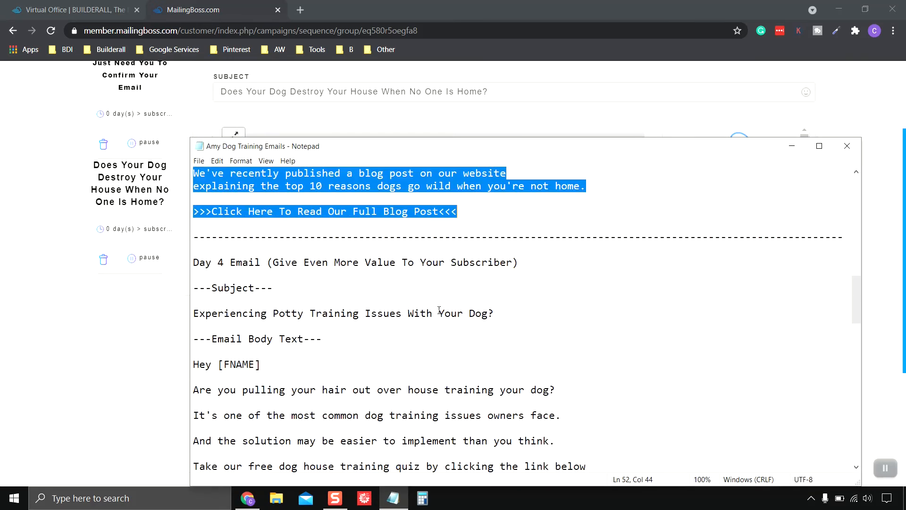
pyautogui.moveTo(383, 427); pyautogui.dragTo(193, 428)
pyautogui.hotkey('ctrl', 'c')
pyautogui.rightClick(220, 430)
pyautogui.click(245, 306)
pyautogui.hotkey('alt', 'Tab')
pyautogui.moveTo(496, 331); pyautogui.dragTo(302, 332)
pyautogui.click(585, 141)
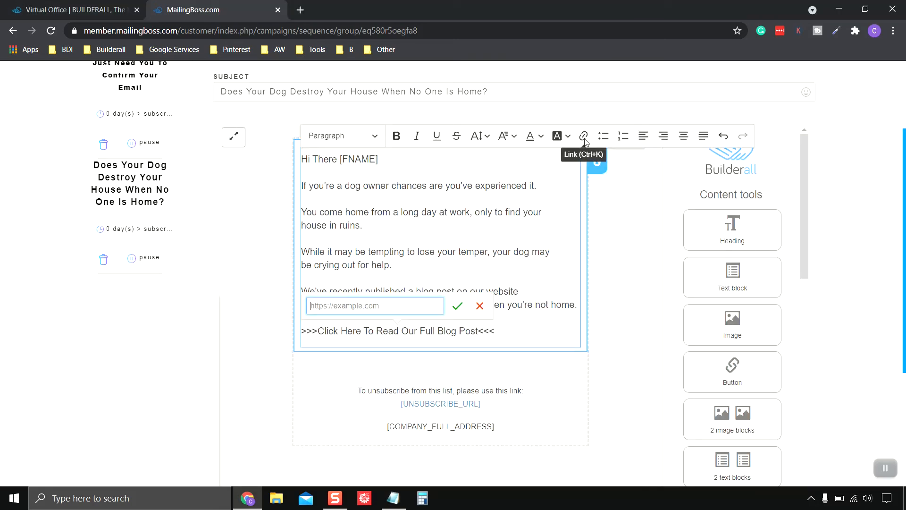
pyautogui.rightClick(396, 310)
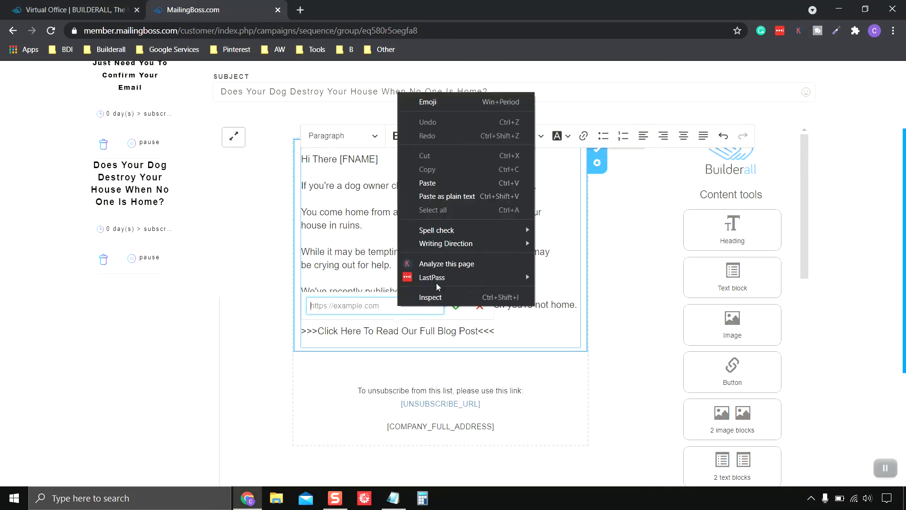
pyautogui.click(450, 183)
pyautogui.click(458, 307)
pyautogui.click(536, 305)
# Schedule the second email for 2 days after subscribing in its campaign options and save the changes.
pyautogui.scroll(3, 269, 219)
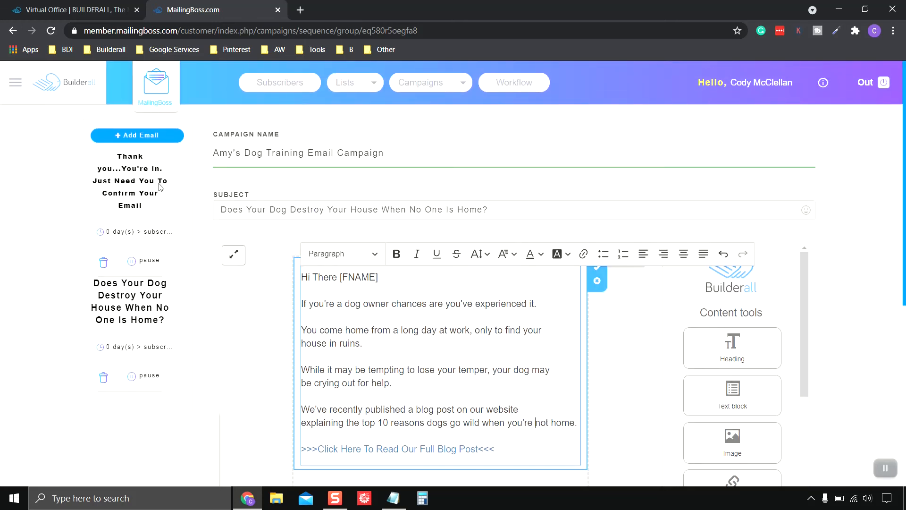
pyautogui.scroll(-1, 141, 231)
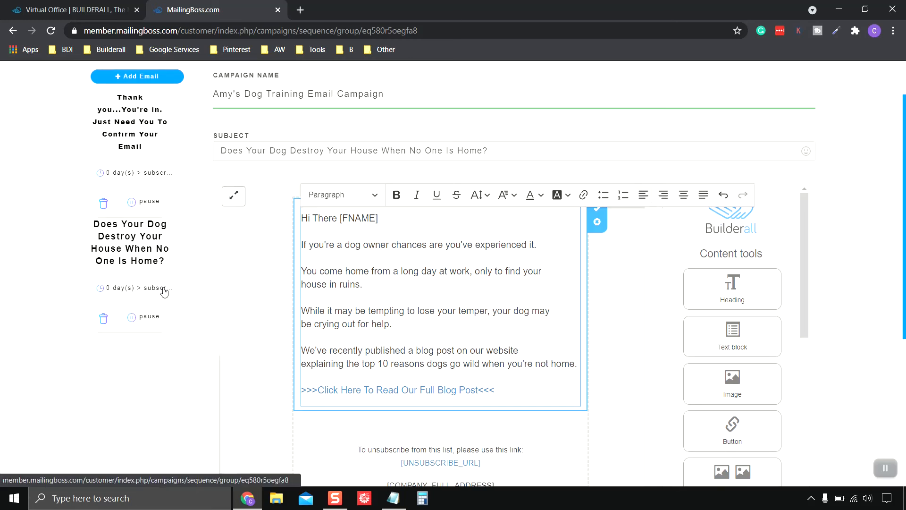
pyautogui.click(137, 289)
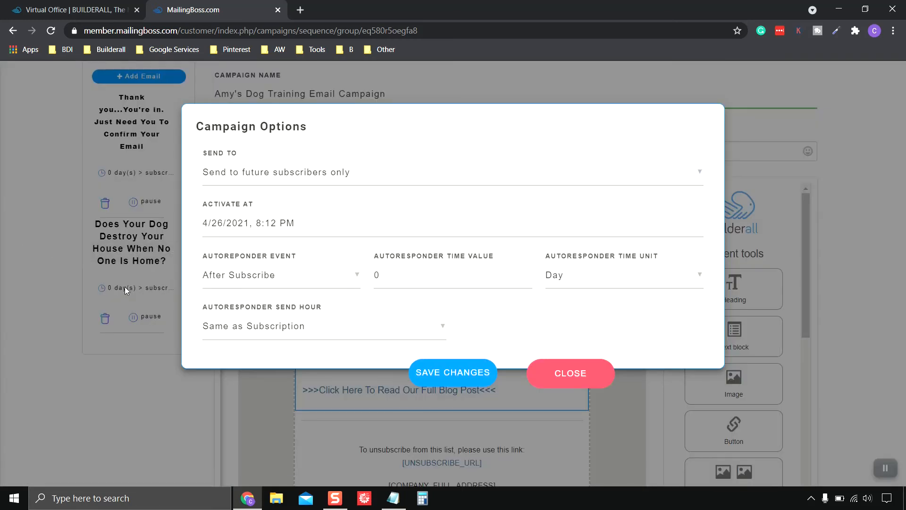
pyautogui.click(357, 276)
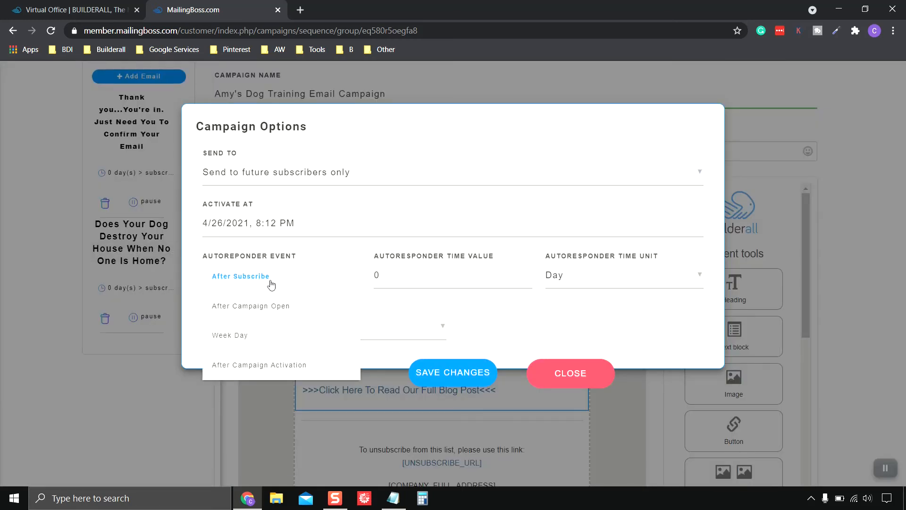
pyautogui.click(270, 283)
pyautogui.doubleClick(376, 276)
pyautogui.write('2')
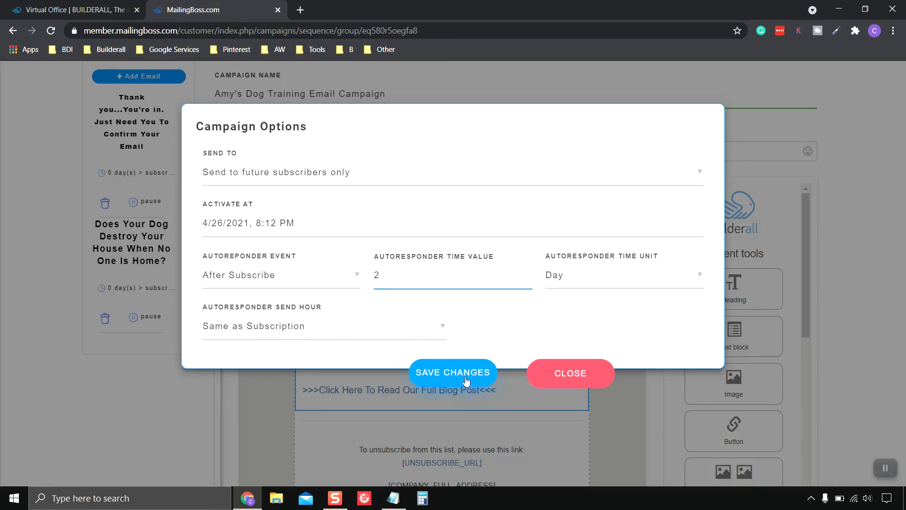
pyautogui.click(465, 375)
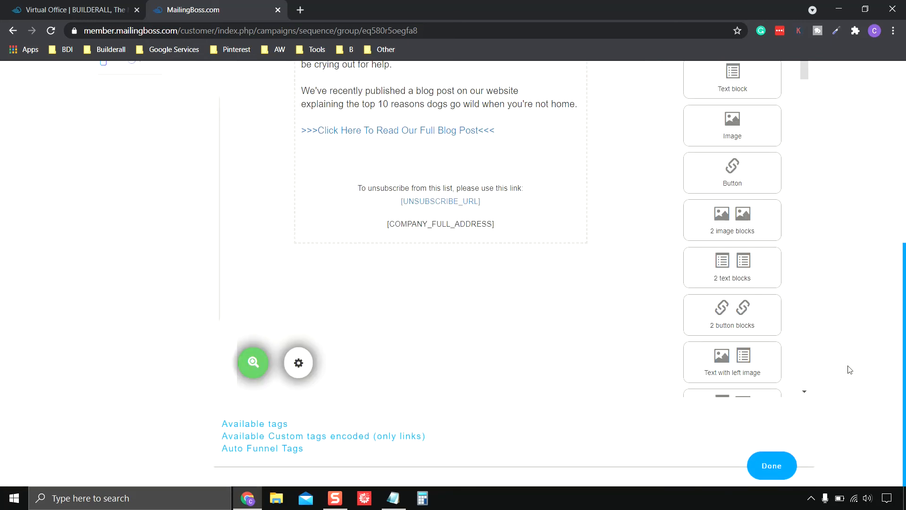
# Add a third email to the dog training email sequence.
pyautogui.scroll(6, 263, 299)
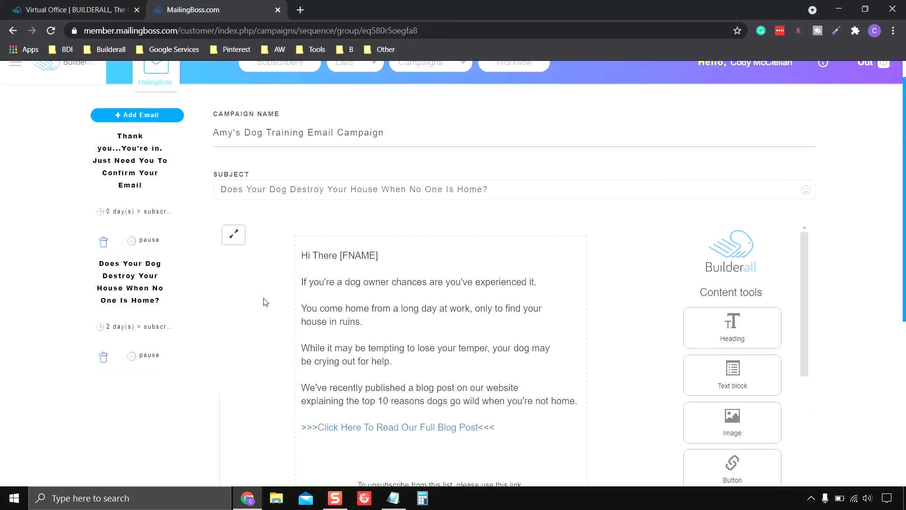
pyautogui.click(146, 135)
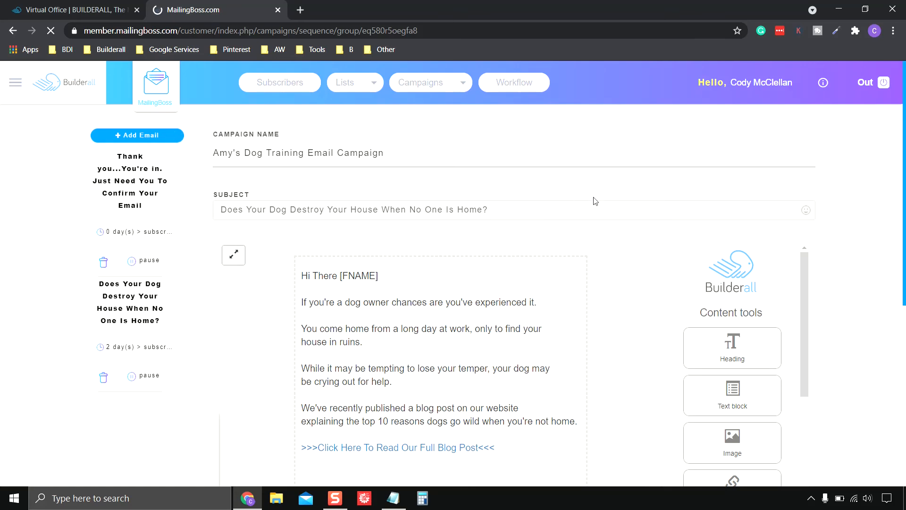
pyautogui.scroll(-2, 590, 206)
pyautogui.scroll(-2, 209, 177)
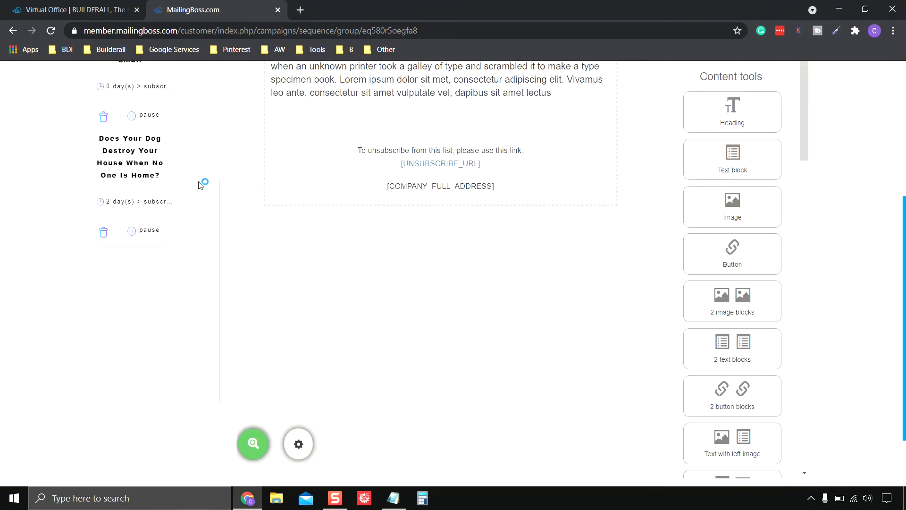
pyautogui.scroll(4, 209, 178)
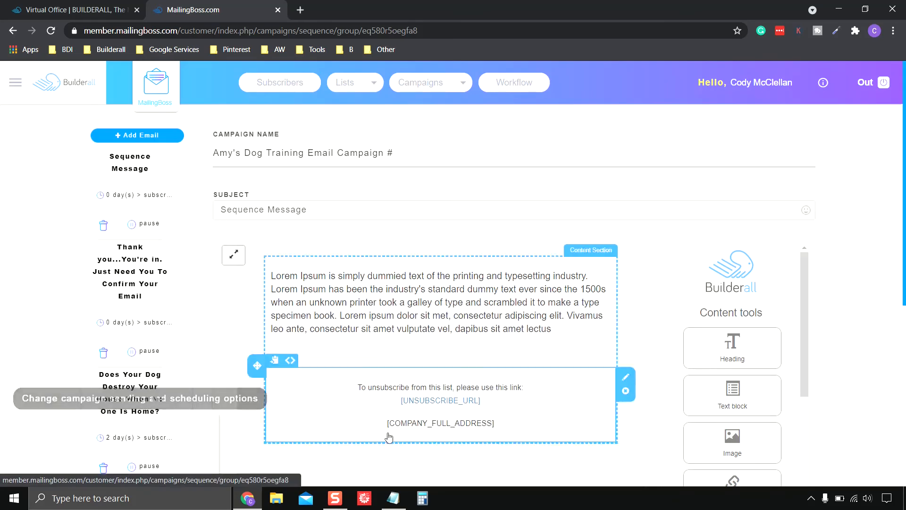
# Switch to the Notepad notes, look over the Day 4 and Day 6 emails, and return to the campaign editor.
pyautogui.click(393, 498)
pyautogui.scroll(12, 368, 297)
pyautogui.scroll(-10, 368, 298)
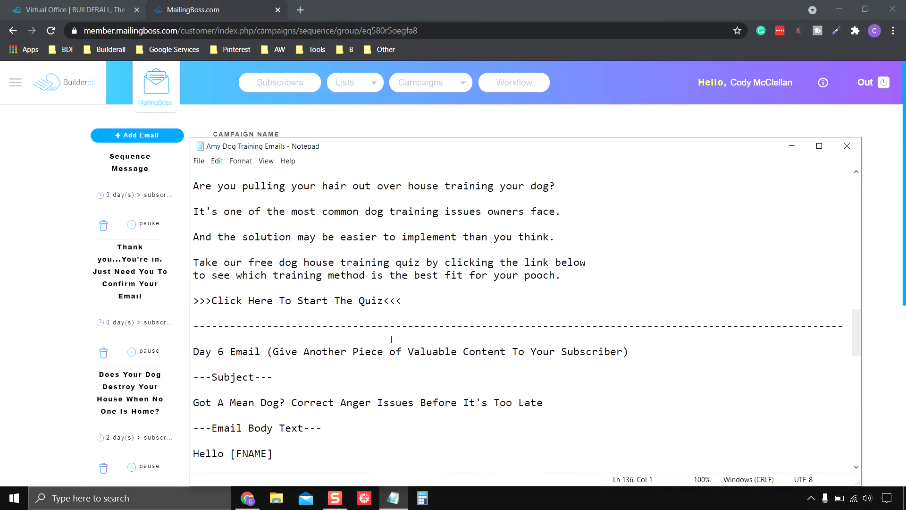
pyautogui.scroll(6, 369, 346)
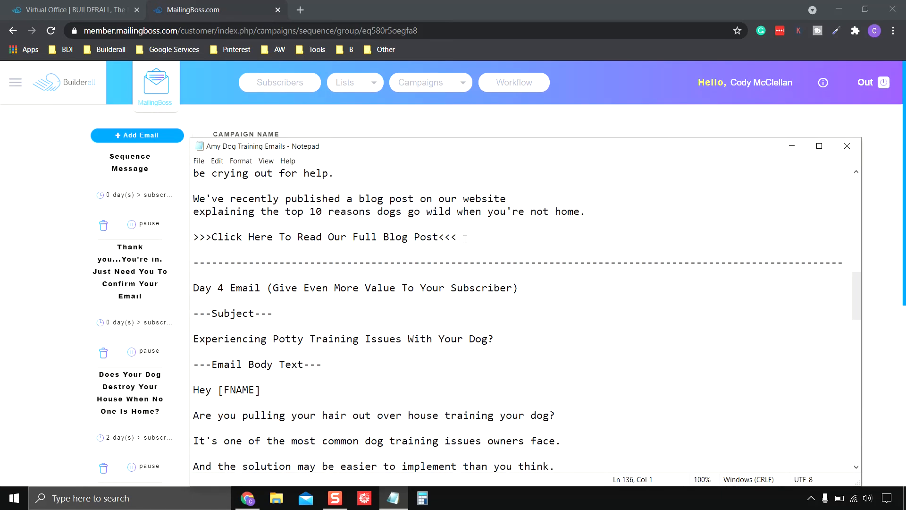
pyautogui.click(792, 146)
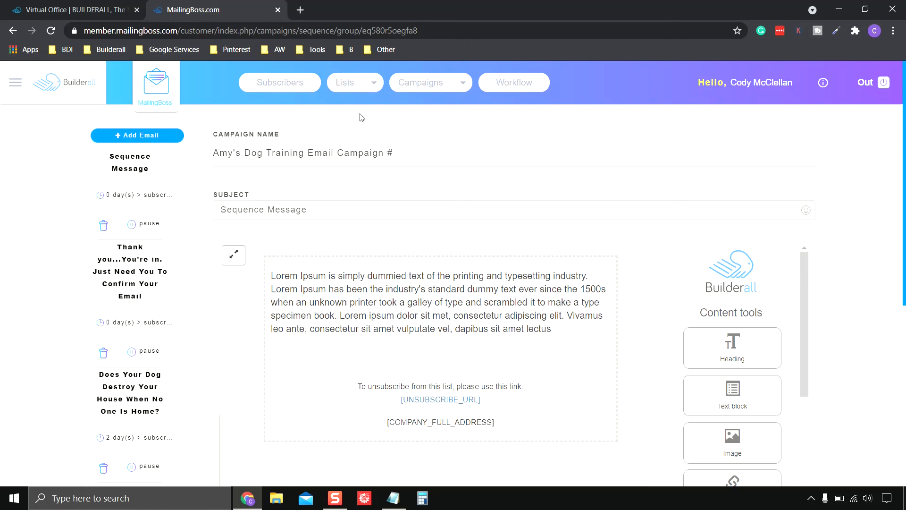
# Look through the overviews of subscribers from all lists, mailing lists and email sequences, including the dog training sequence's campaigns.
pyautogui.click(285, 91)
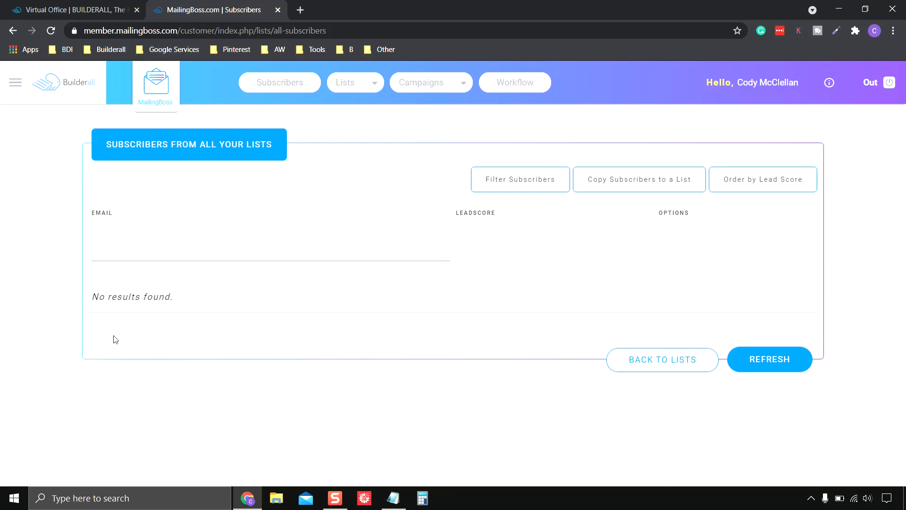
pyautogui.click(356, 84)
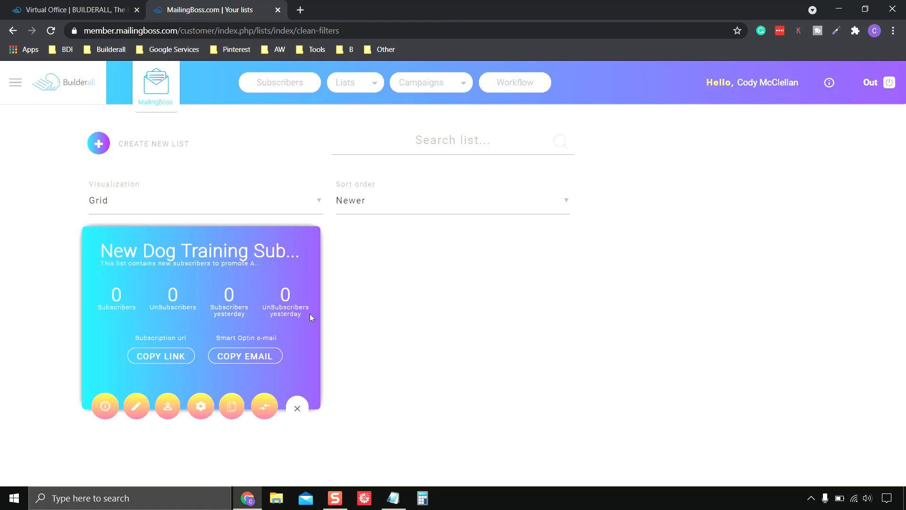
pyautogui.moveTo(420, 85)
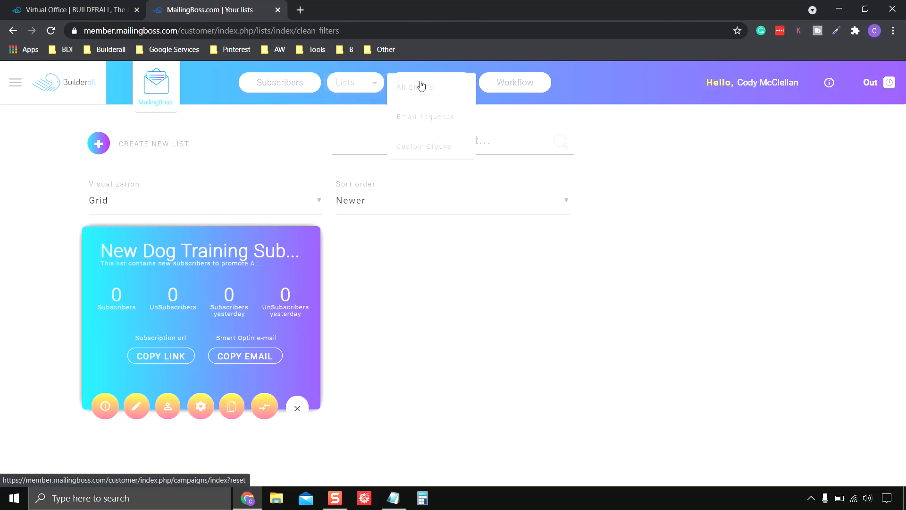
pyautogui.click(422, 121)
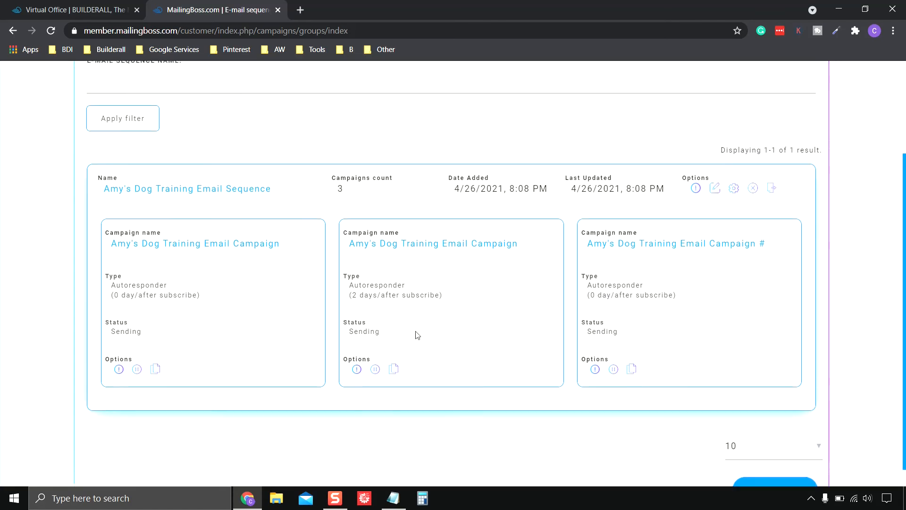
pyautogui.scroll(3, 415, 333)
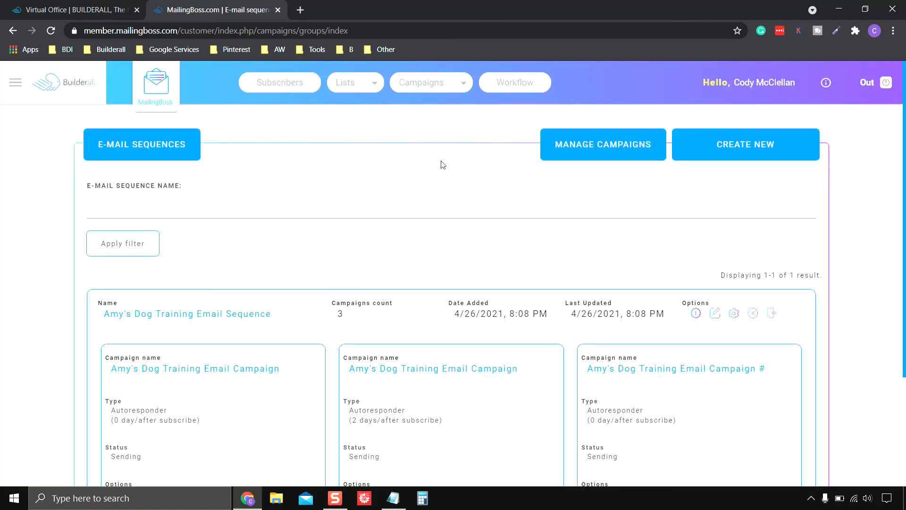
# Open the overview of all emails and examine each campaign's sequence, list, status and activation time.
pyautogui.moveTo(421, 97)
pyautogui.click(428, 118)
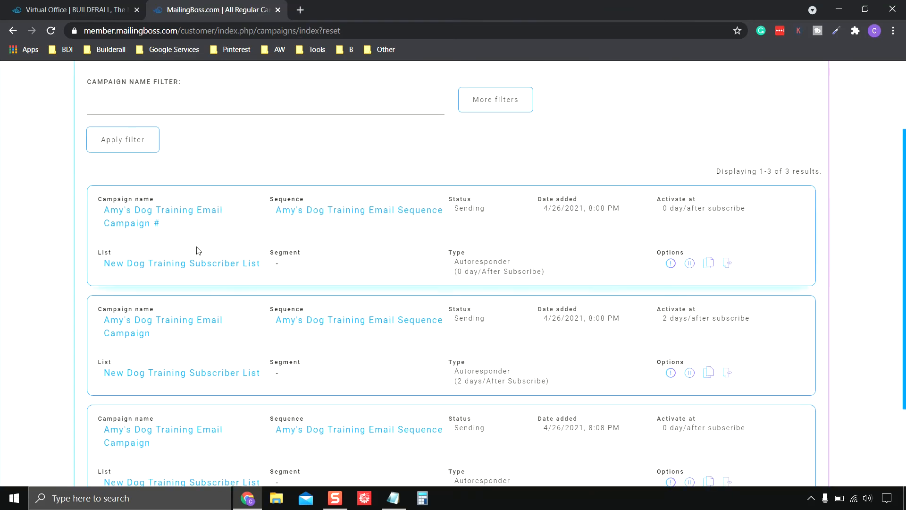
pyautogui.scroll(-2, 409, 401)
pyautogui.scroll(2, 133, 209)
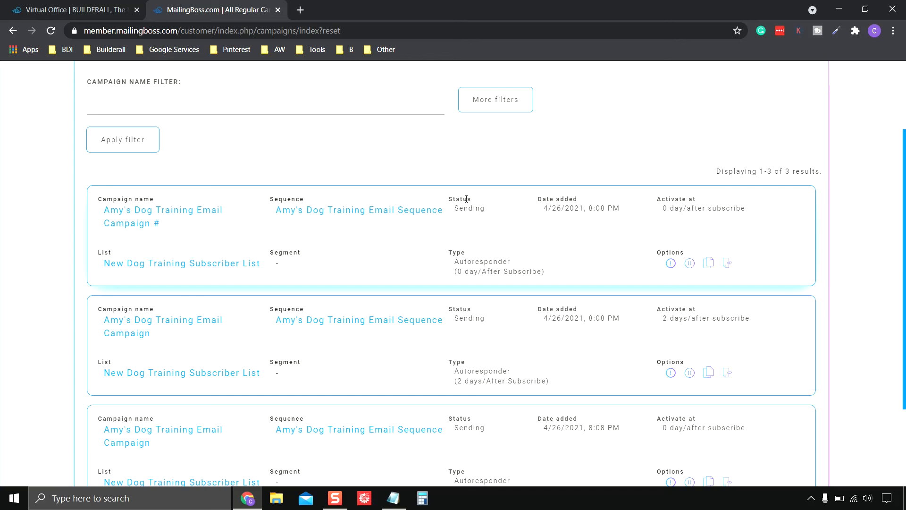
pyautogui.scroll(2, 567, 225)
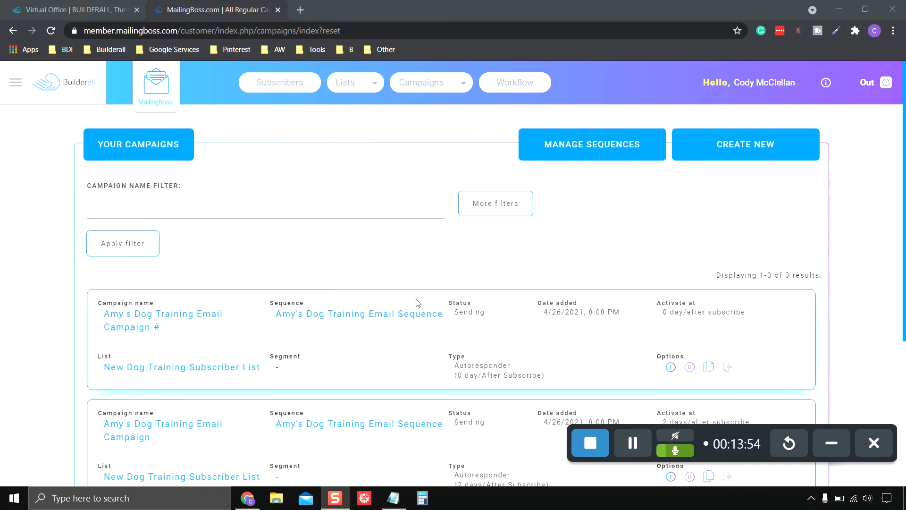
pyautogui.scroll(-3, 417, 265)
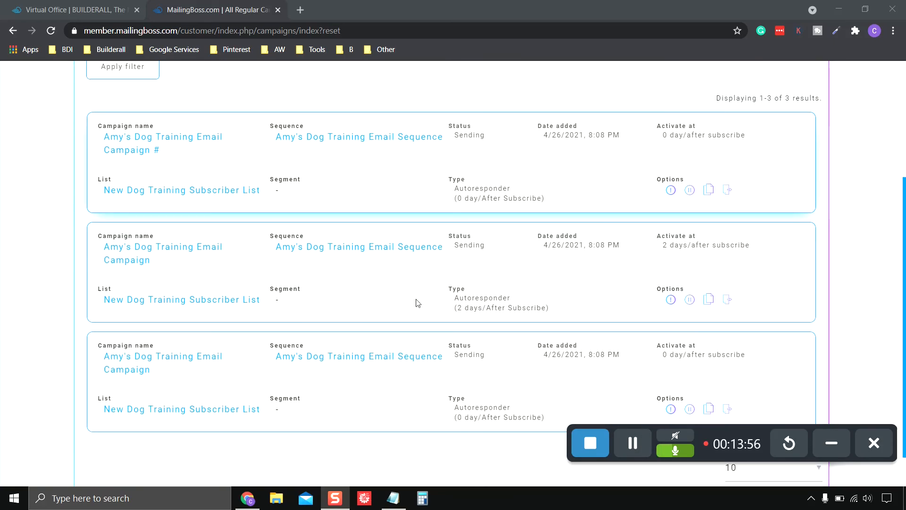
pyautogui.scroll(3, 417, 302)
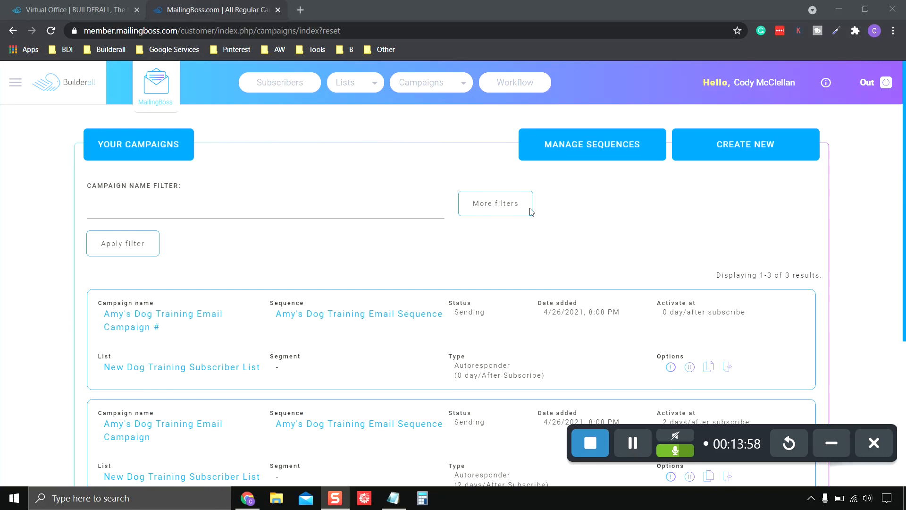